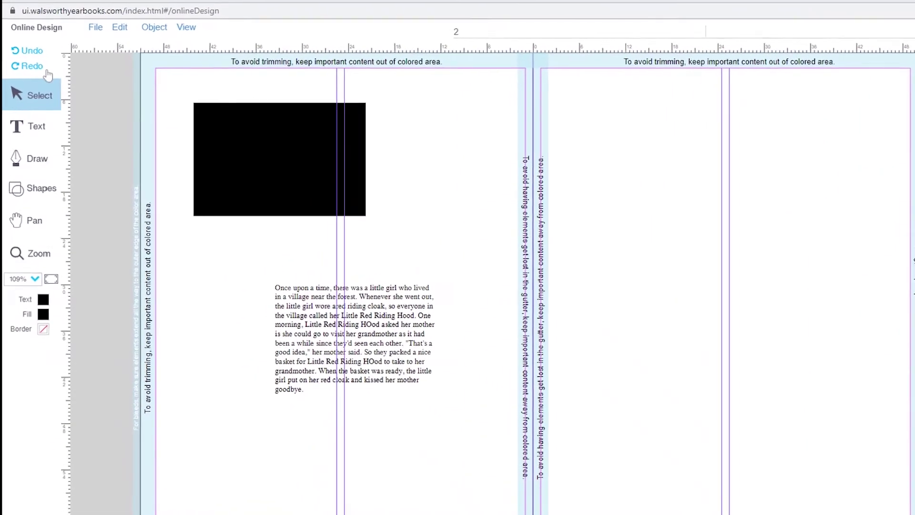
- Redo the rectangle's black fill, then enlarge it and move it up near the top of page 2
{"action": "left_click", "coordinate": [42, 48]}
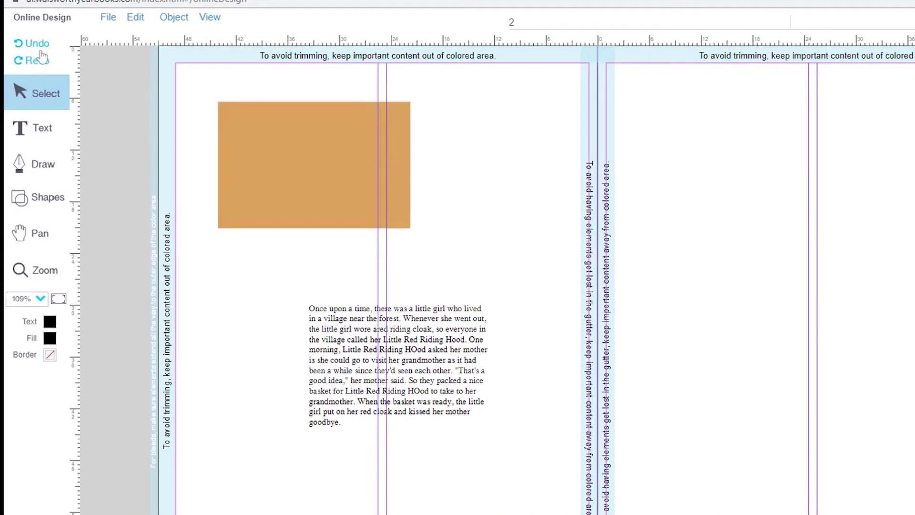
{"action": "left_click", "coordinate": [40, 64]}
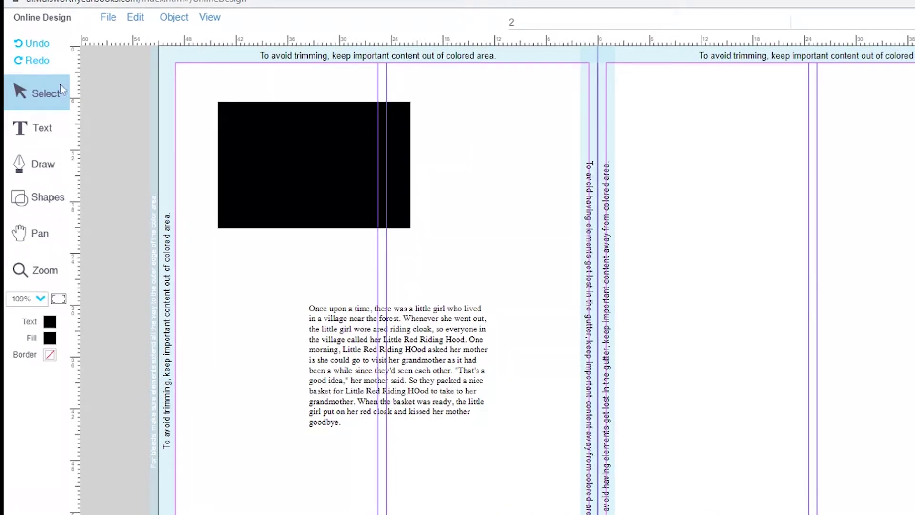
{"action": "left_click", "coordinate": [269, 151]}
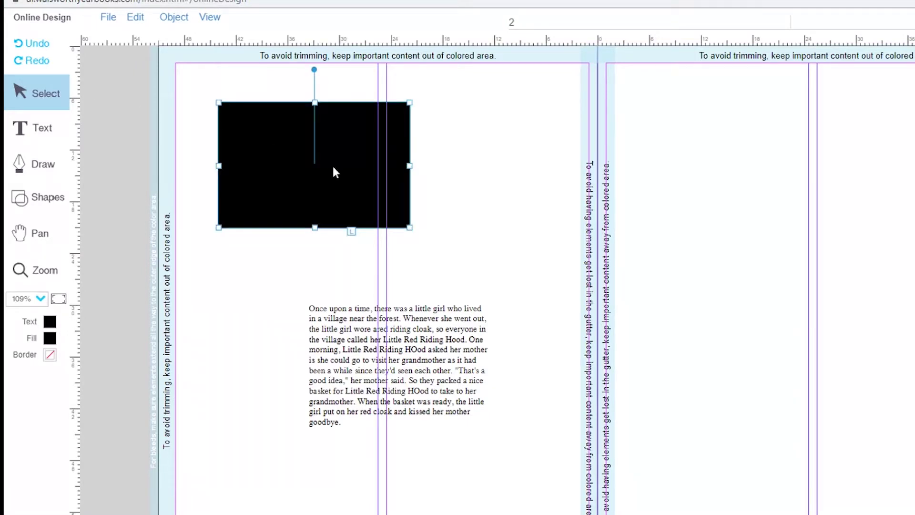
{"action": "mouse_move", "coordinate": [334, 168]}
{"action": "left_mouse_down"}
{"action": "mouse_move", "coordinate": [315, 188]}
{"action": "mouse_move", "coordinate": [326, 195]}
{"action": "mouse_move", "coordinate": [343, 184]}
{"action": "left_mouse_up"}
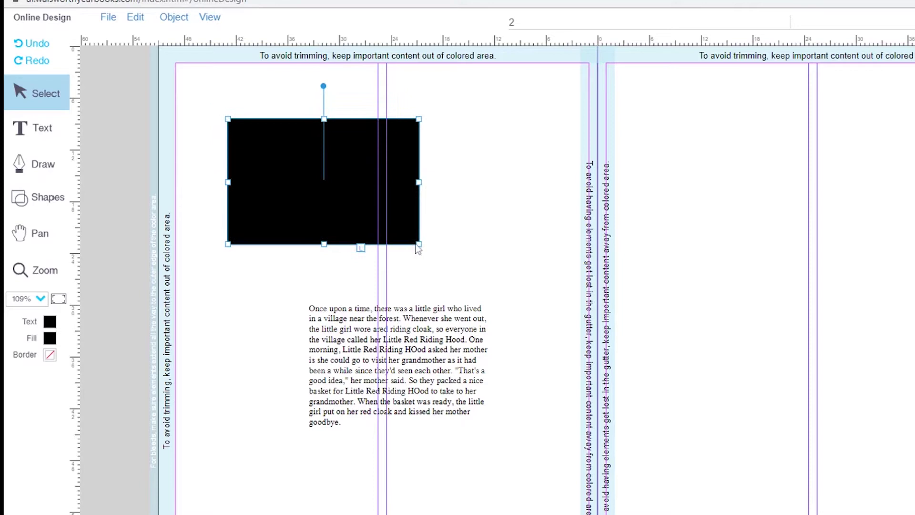
{"action": "left_click_drag", "start_coordinate": [420, 245], "coordinate": [451, 272]}
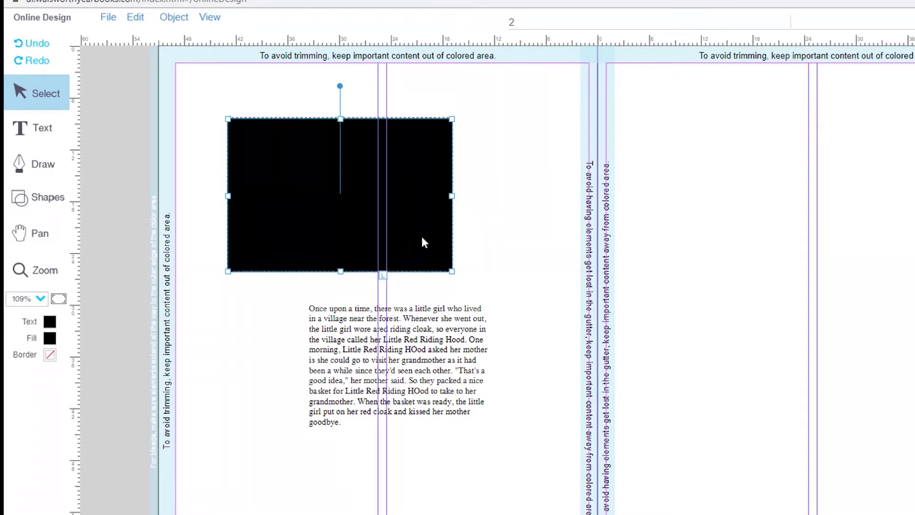
{"action": "left_click_drag", "start_coordinate": [422, 242], "coordinate": [418, 214]}
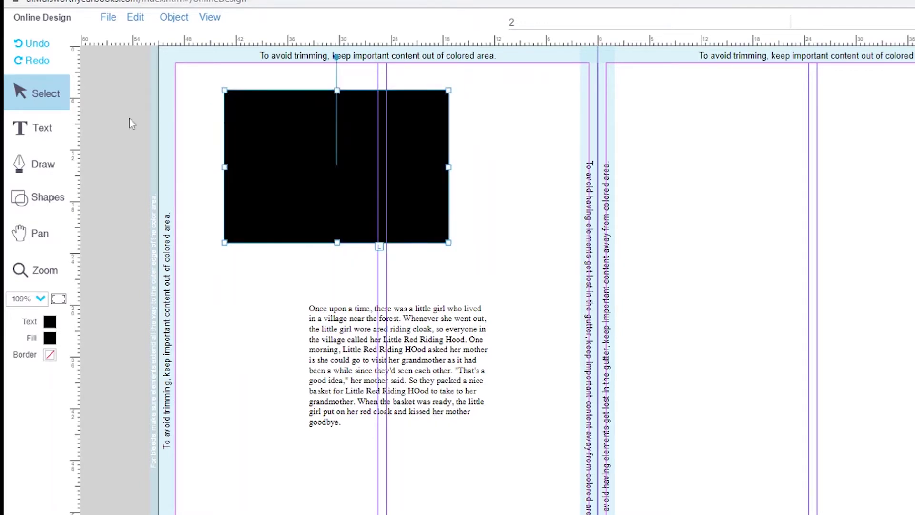
- Add a text box reading 'hello' below the black rectangle on page 2
{"action": "left_click", "coordinate": [47, 129]}
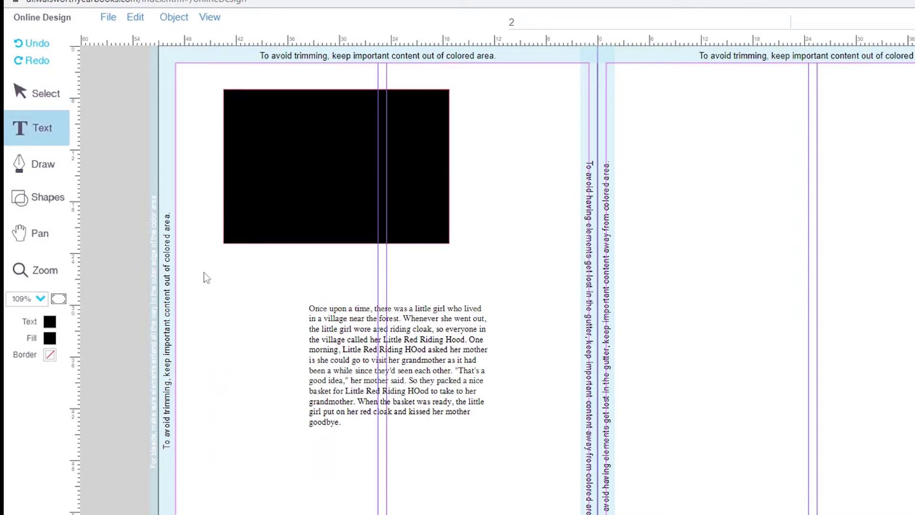
{"action": "left_click_drag", "start_coordinate": [203, 269], "coordinate": [315, 361]}
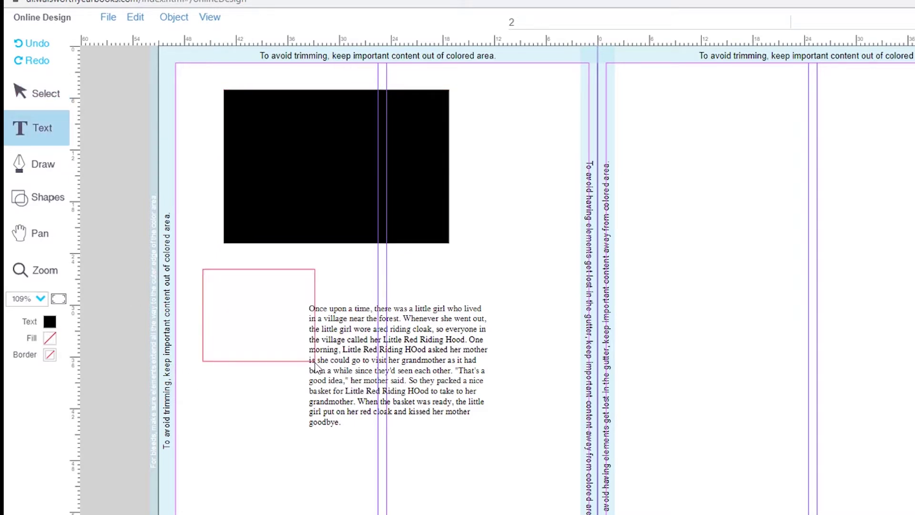
{"action": "type", "text": "hello"}
{"action": "left_click_drag", "start_coordinate": [231, 276], "coordinate": [196, 279]}
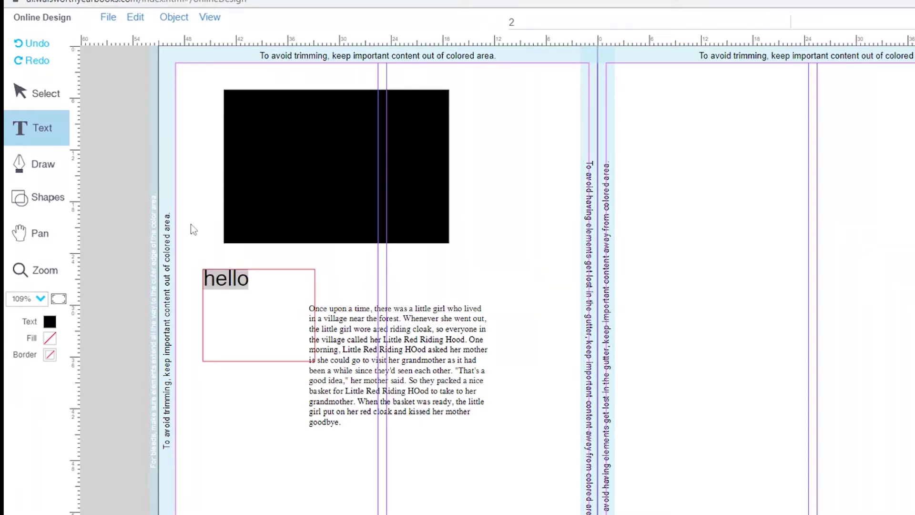
- Draw a closed triangle on page 3
{"action": "left_click", "coordinate": [41, 172]}
{"action": "left_click_drag", "start_coordinate": [630, 256], "coordinate": [745, 207]}
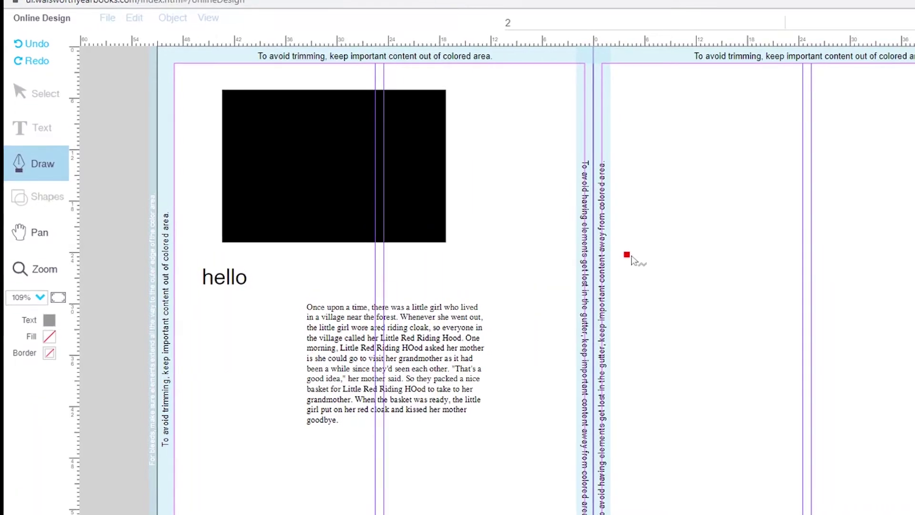
{"action": "left_click", "coordinate": [710, 340]}
{"action": "left_click", "coordinate": [611, 251]}
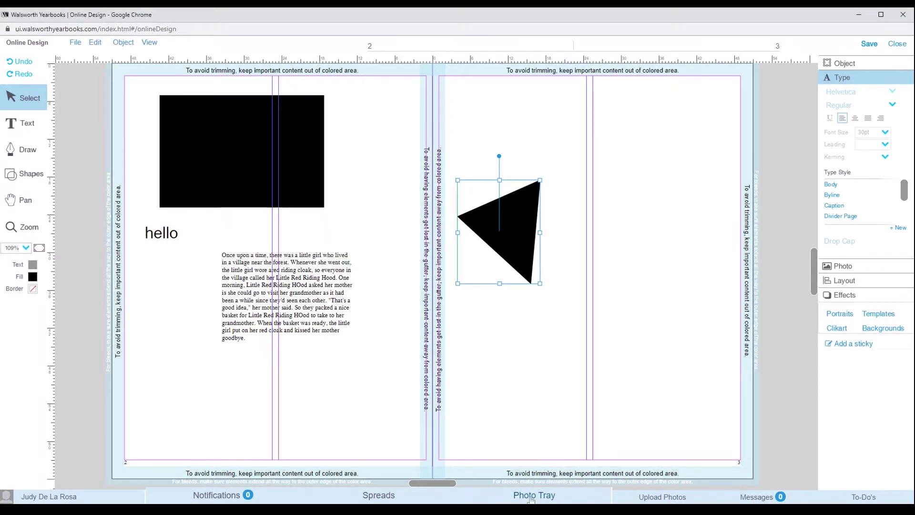
- Drop the coffee mug photo from the Photo Tray into the page 3 triangle
{"action": "left_click", "coordinate": [532, 498]}
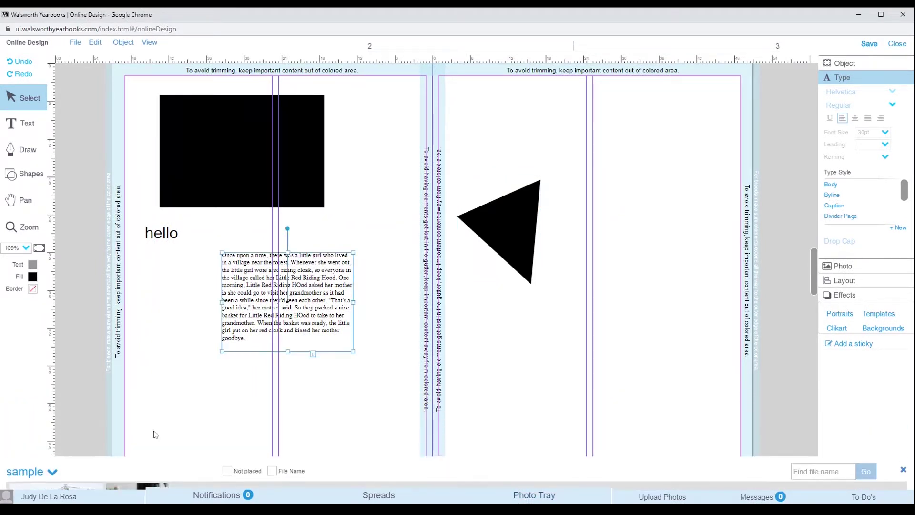
{"action": "left_click_drag", "start_coordinate": [153, 485], "coordinate": [488, 227]}
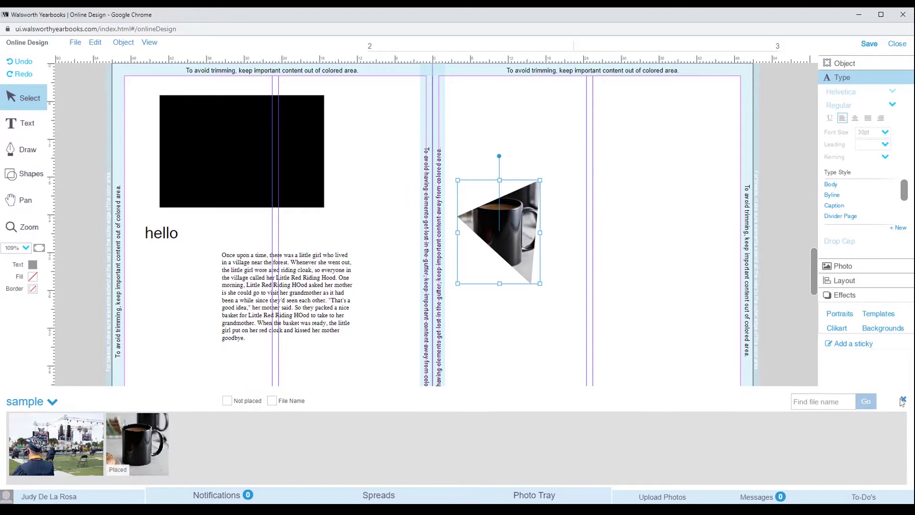
{"action": "left_click", "coordinate": [902, 400]}
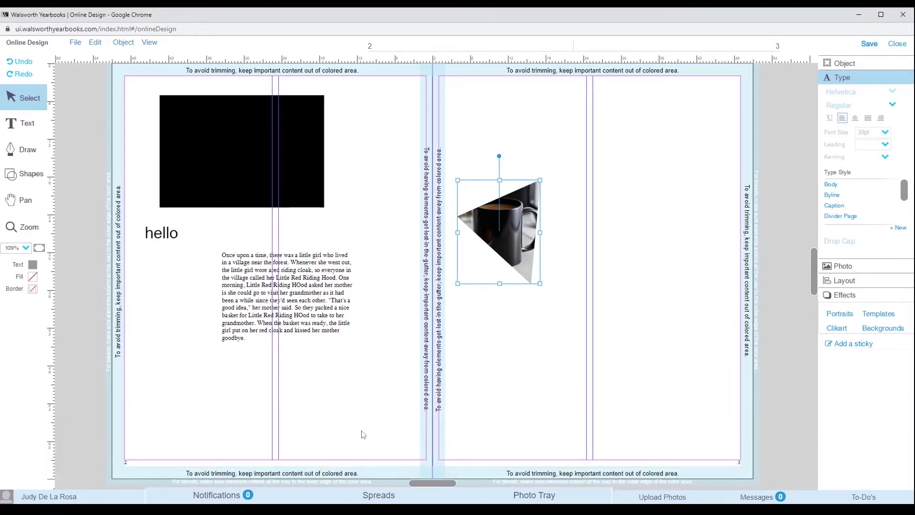
- Add a circle filled with the stadium graduation photo, enlarged and placed below the page 3 triangle
{"action": "left_click", "coordinate": [27, 170]}
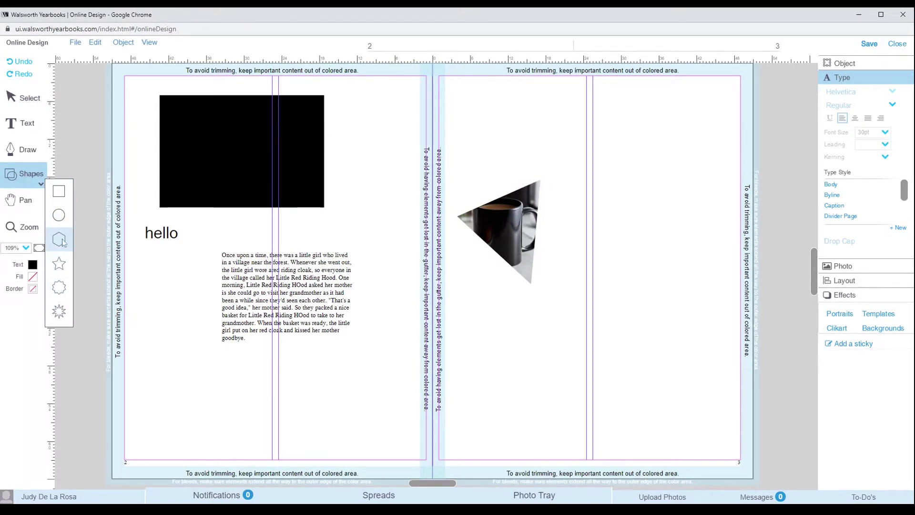
{"action": "left_click", "coordinate": [63, 215]}
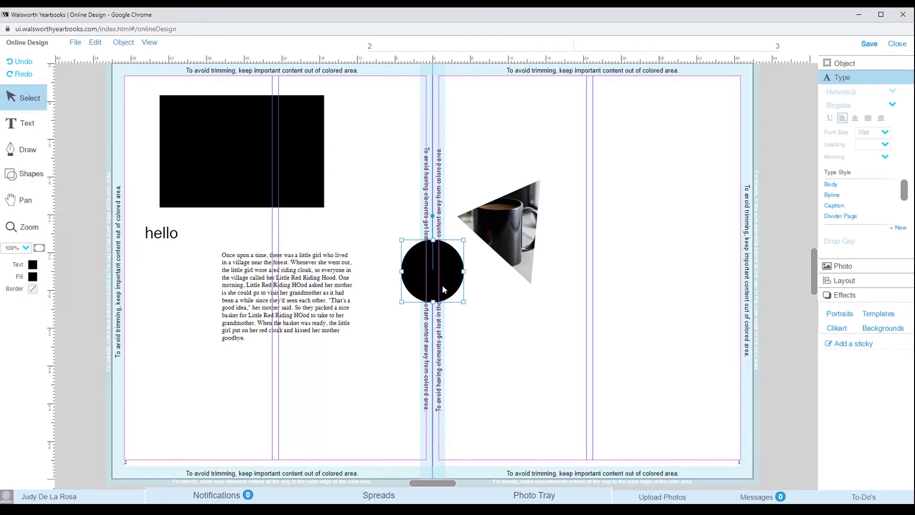
{"action": "left_click", "coordinate": [509, 500]}
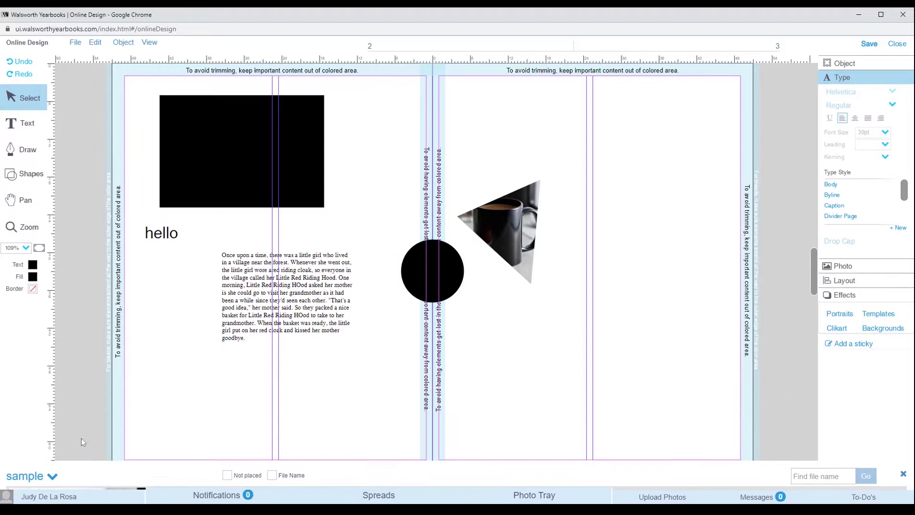
{"action": "left_click_drag", "start_coordinate": [81, 439], "coordinate": [438, 279]}
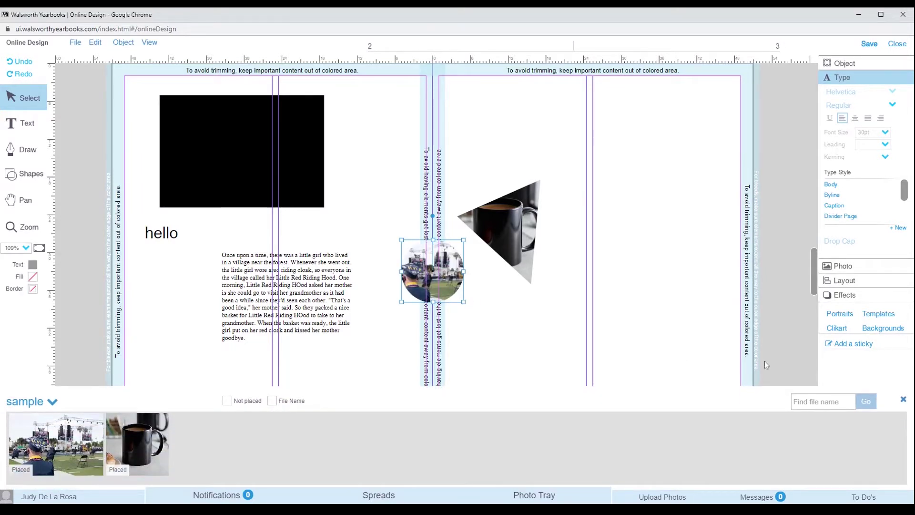
{"action": "left_click", "coordinate": [903, 399]}
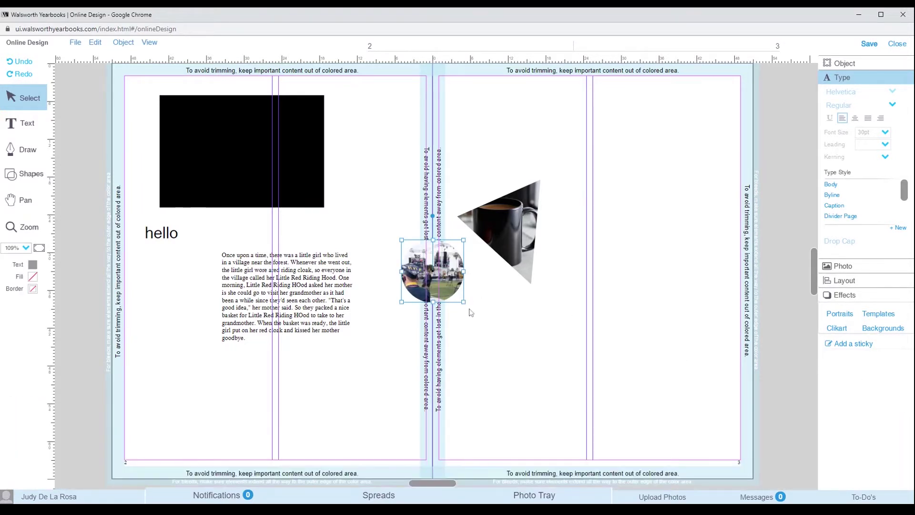
{"action": "left_click_drag", "start_coordinate": [461, 298], "coordinate": [630, 472]}
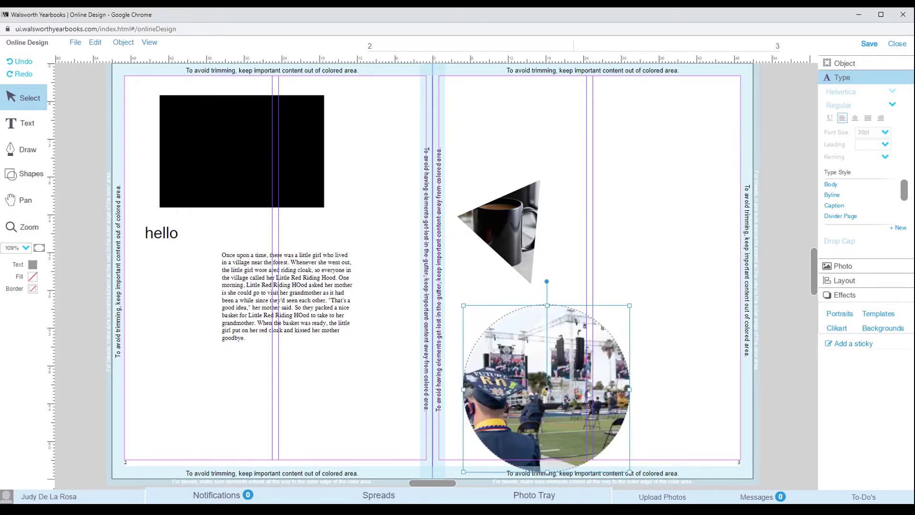
{"action": "left_click_drag", "start_coordinate": [588, 394], "coordinate": [589, 376]}
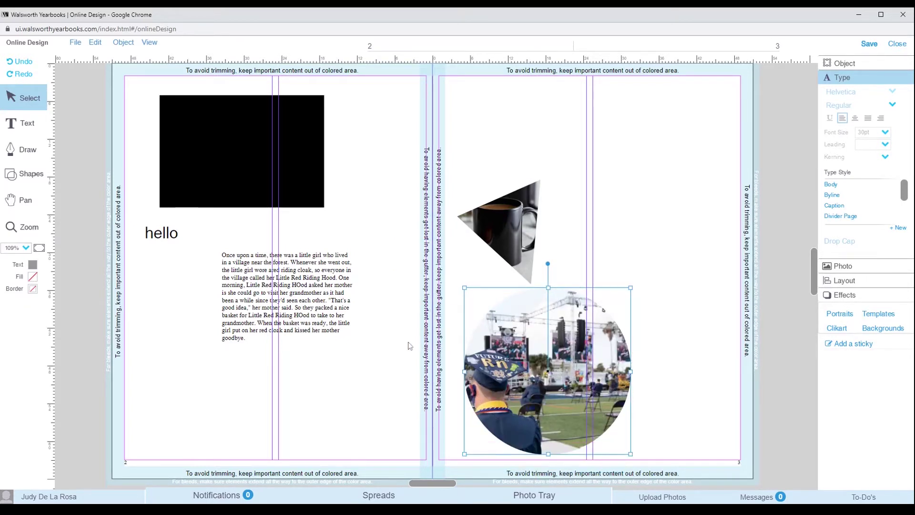
- Pan the spread to check its right edge, then bring it back into view
{"action": "left_click", "coordinate": [26, 200]}
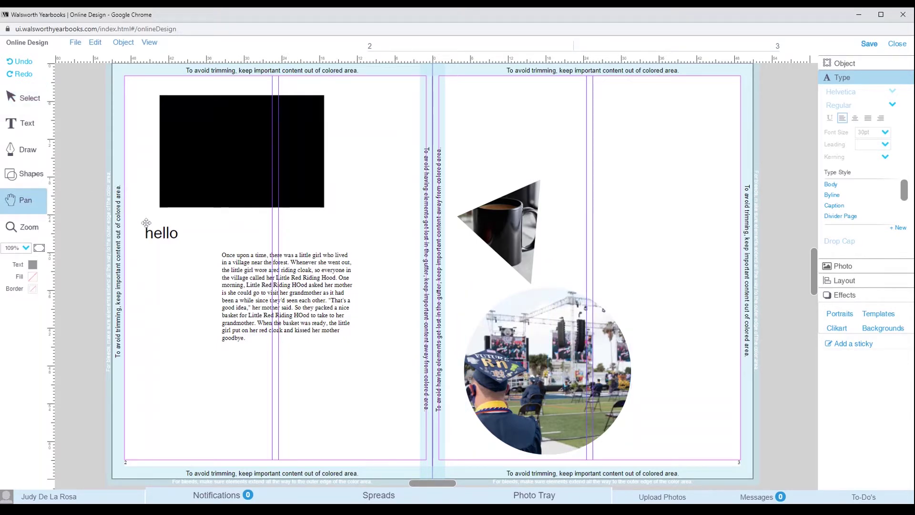
{"action": "left_click_drag", "start_coordinate": [492, 273], "coordinate": [443, 276]}
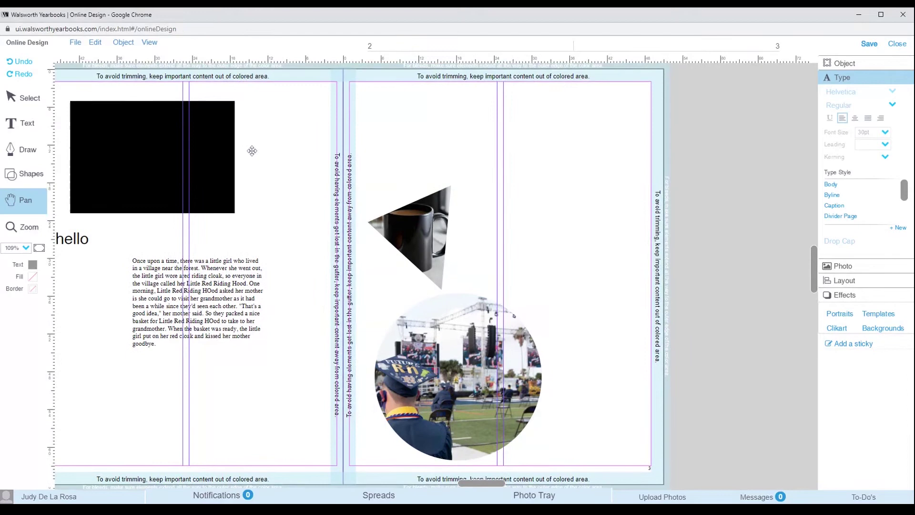
{"action": "left_click_drag", "start_coordinate": [251, 149], "coordinate": [314, 145]}
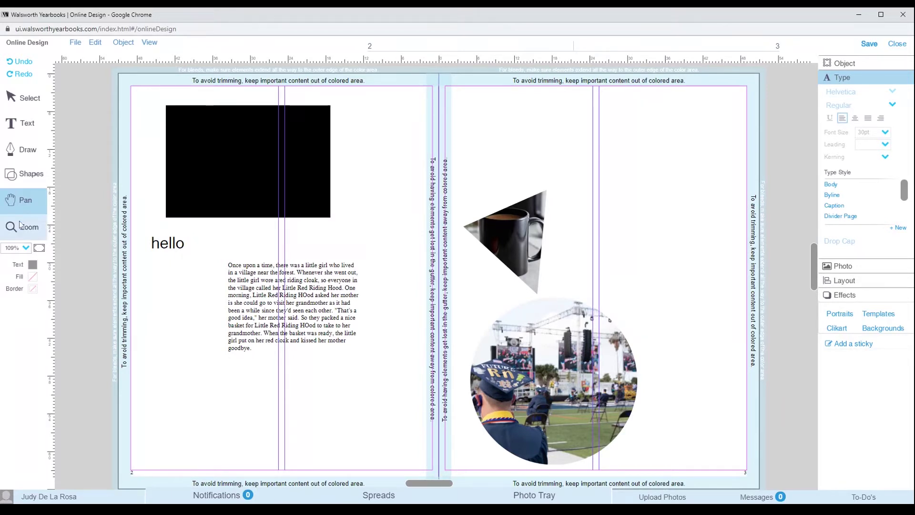
- Zoom in closely on the story text on the left page
{"action": "left_click", "coordinate": [20, 231]}
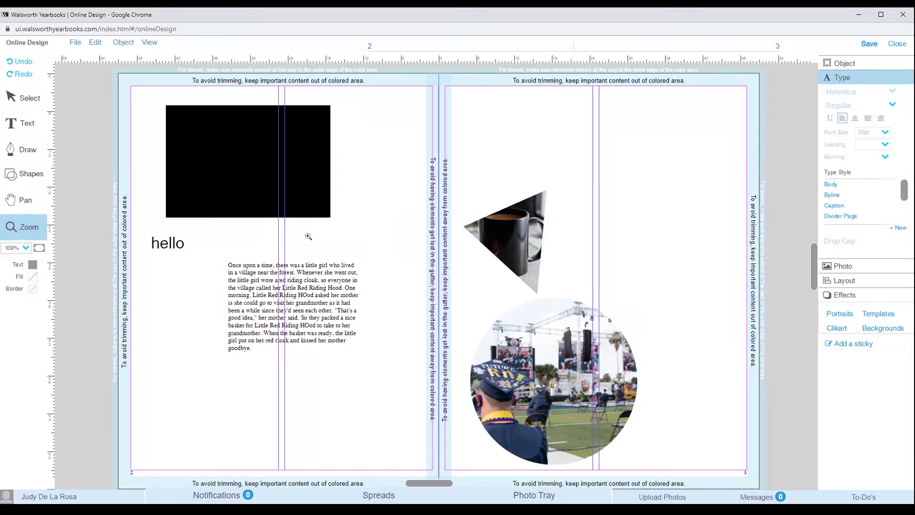
{"action": "left_click", "coordinate": [343, 294]}
{"action": "left_click", "coordinate": [178, 196]}
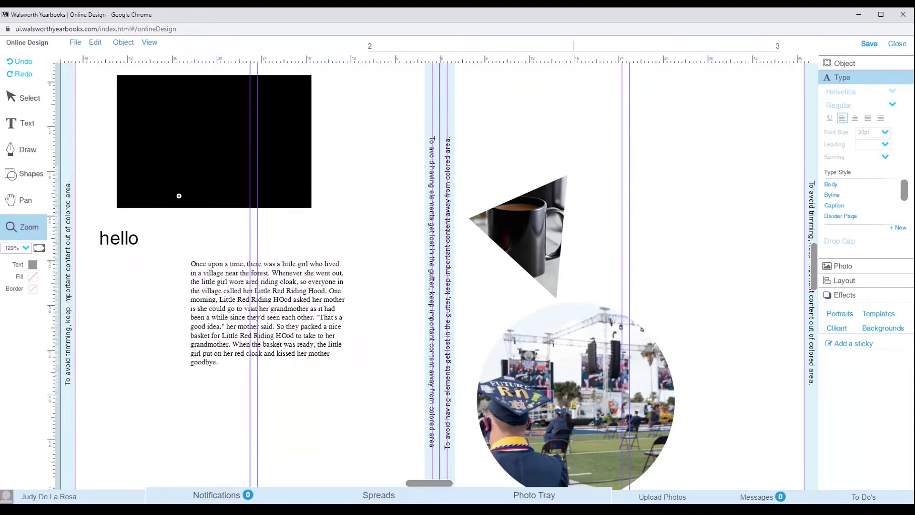
{"action": "left_click", "coordinate": [154, 191]}
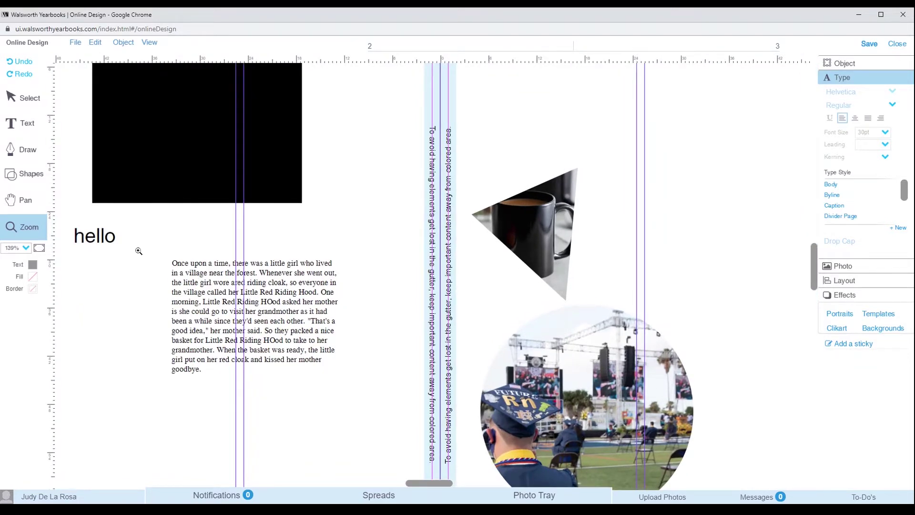
{"action": "left_click_drag", "start_coordinate": [138, 251], "coordinate": [382, 424]}
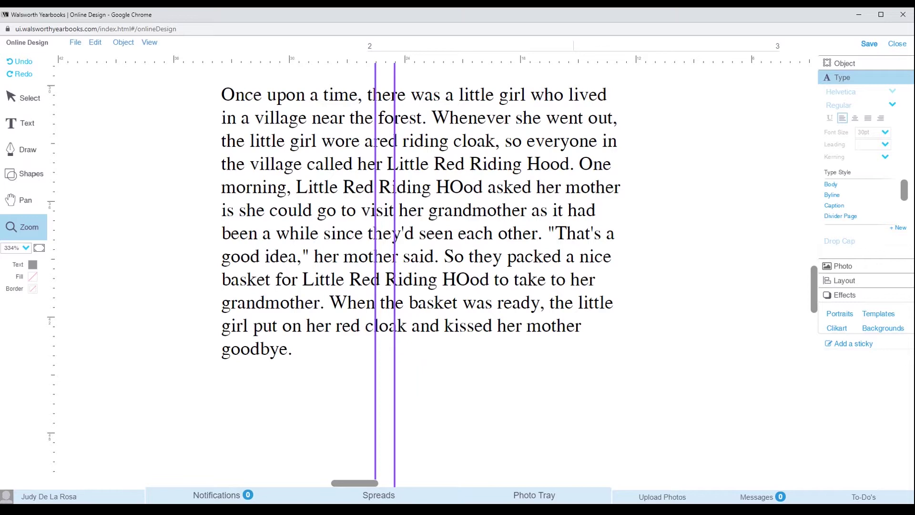
- Set the zoom to 200%, then fit the full two-page spread in view at 109%
{"action": "left_click", "coordinate": [26, 248]}
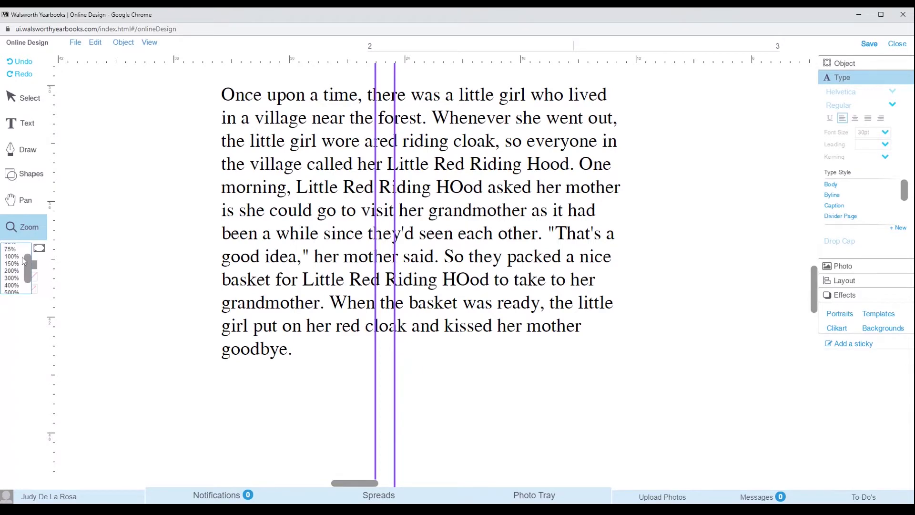
{"action": "left_click", "coordinate": [15, 270]}
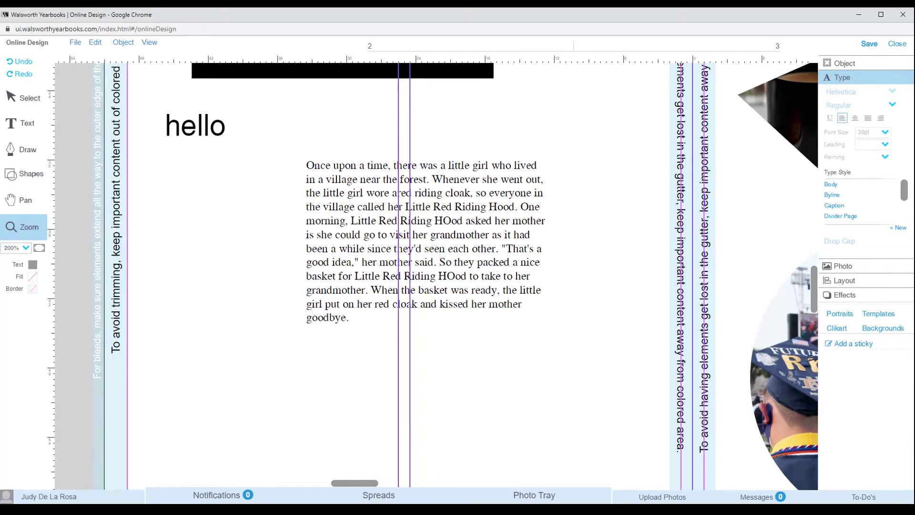
{"action": "left_click", "coordinate": [38, 249]}
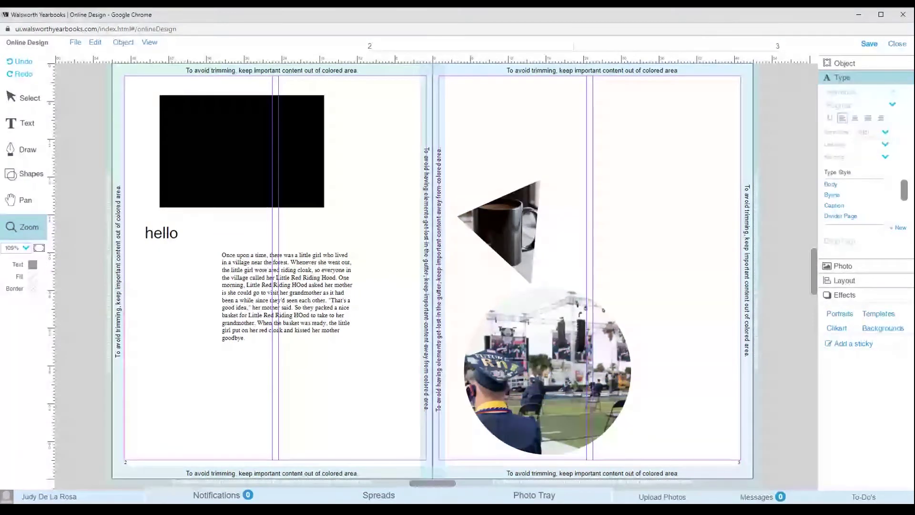
- Colour the story text orange
{"action": "left_click", "coordinate": [25, 98]}
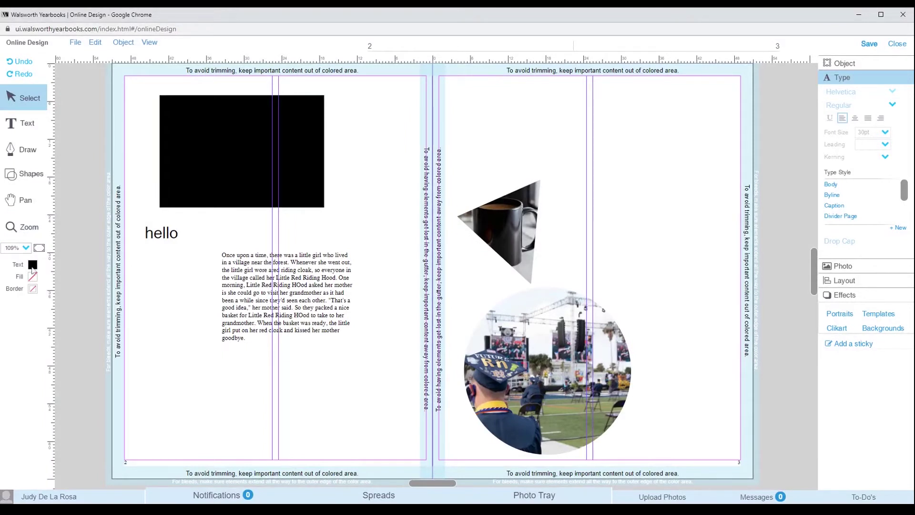
{"action": "left_click", "coordinate": [270, 281]}
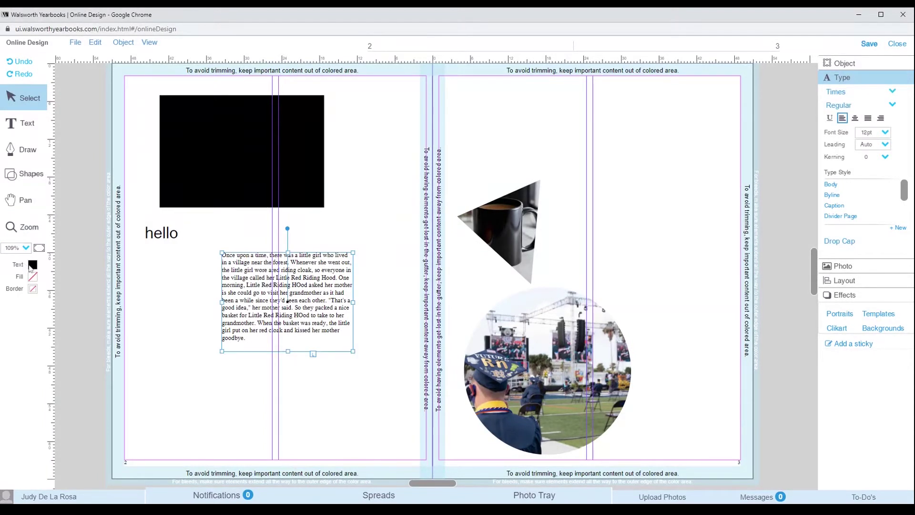
{"action": "left_click", "coordinate": [30, 265]}
{"action": "left_click", "coordinate": [67, 221]}
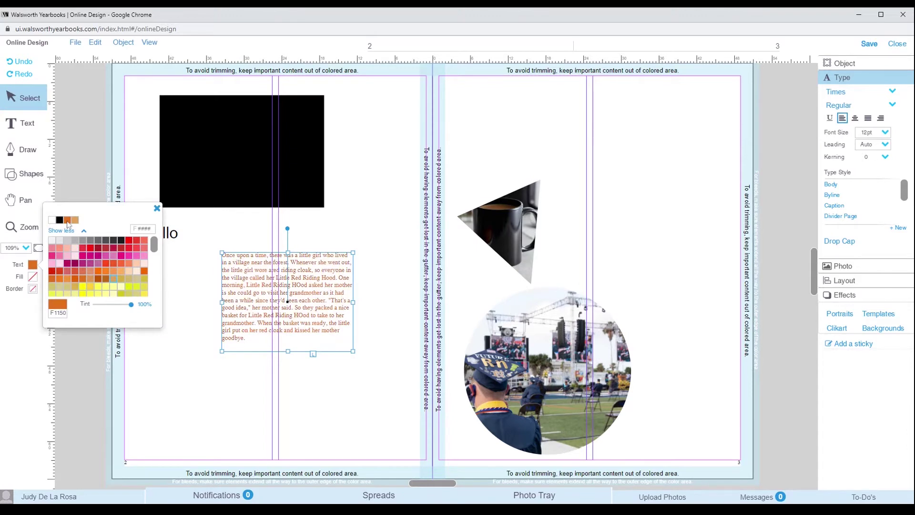
{"action": "left_click", "coordinate": [156, 208]}
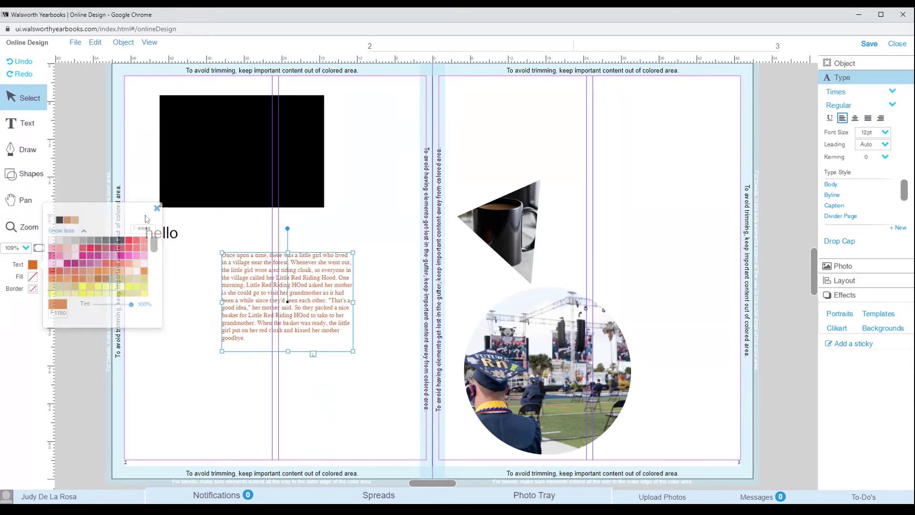
- Change the black rectangle's fill to orange
{"action": "left_click", "coordinate": [184, 177]}
{"action": "left_click", "coordinate": [34, 277]}
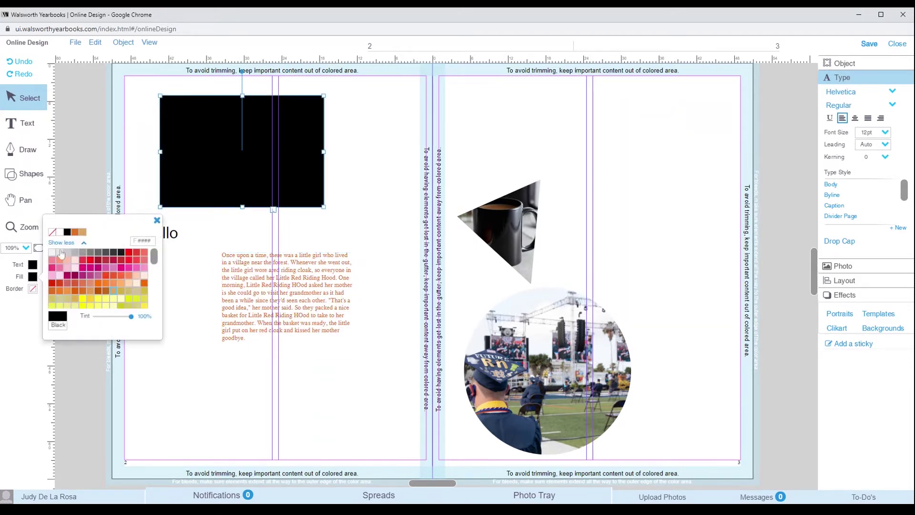
{"action": "left_click", "coordinate": [75, 233]}
{"action": "left_click", "coordinate": [147, 398]}
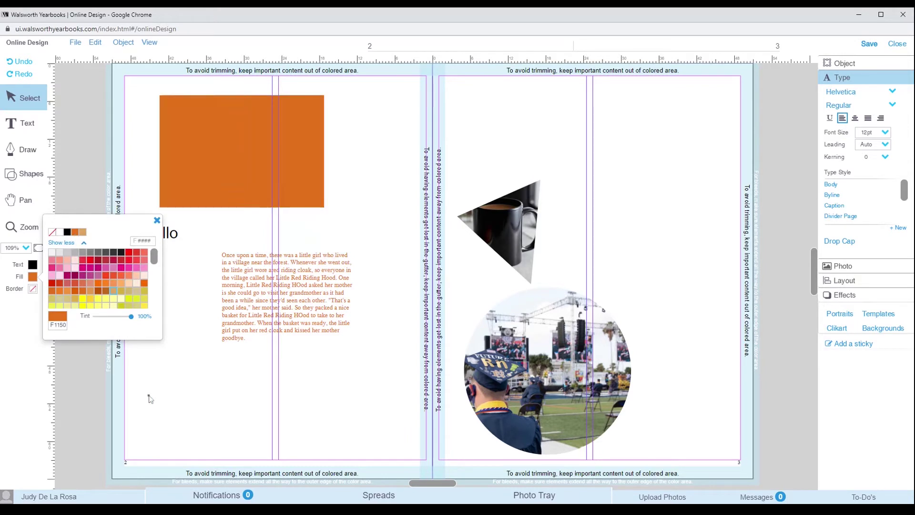
- Give the story text box a black border
{"action": "left_click", "coordinate": [244, 310]}
{"action": "left_click", "coordinate": [34, 290]}
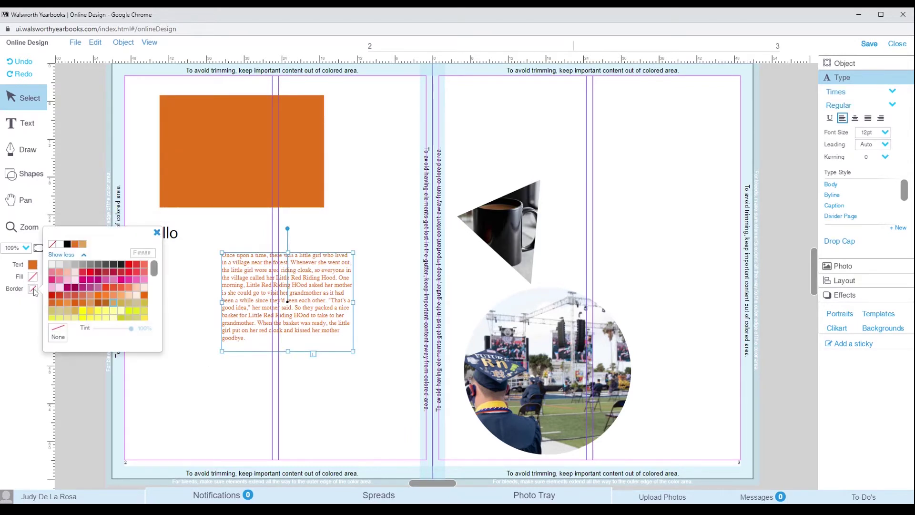
{"action": "left_click", "coordinate": [67, 245]}
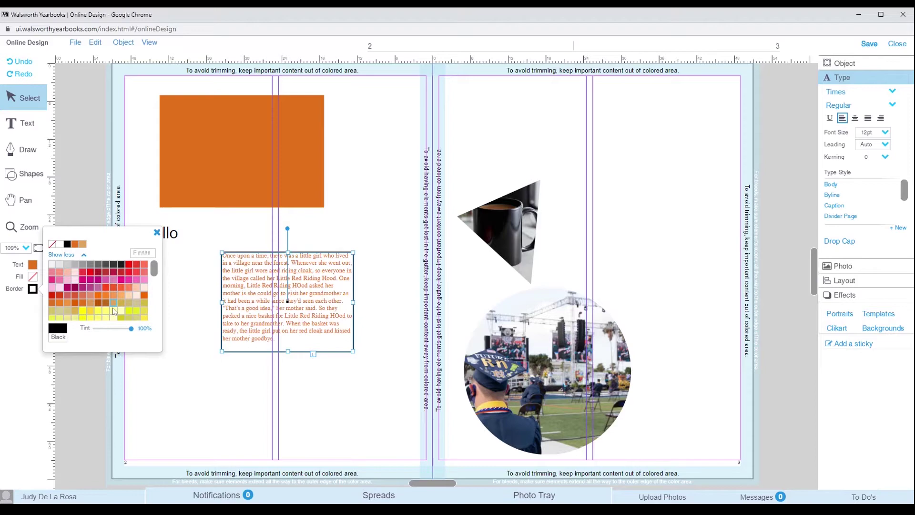
{"action": "left_click", "coordinate": [173, 378]}
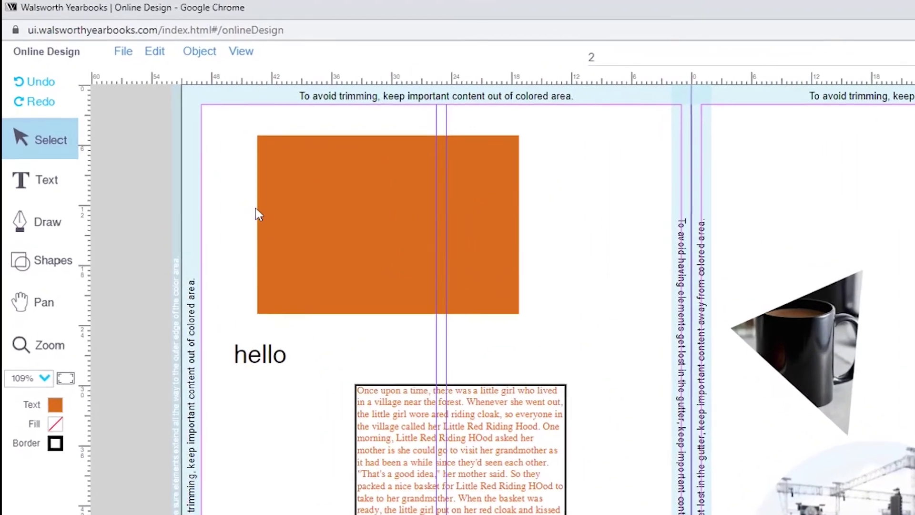
- Open the File menu, then the Edit menu with its undo, redo and spelling commands
{"action": "left_click", "coordinate": [121, 52]}
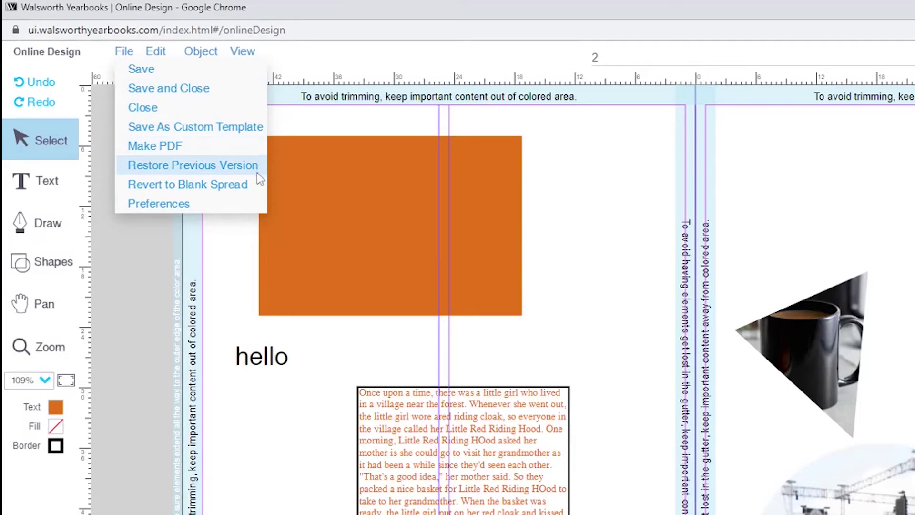
{"action": "left_click", "coordinate": [156, 51]}
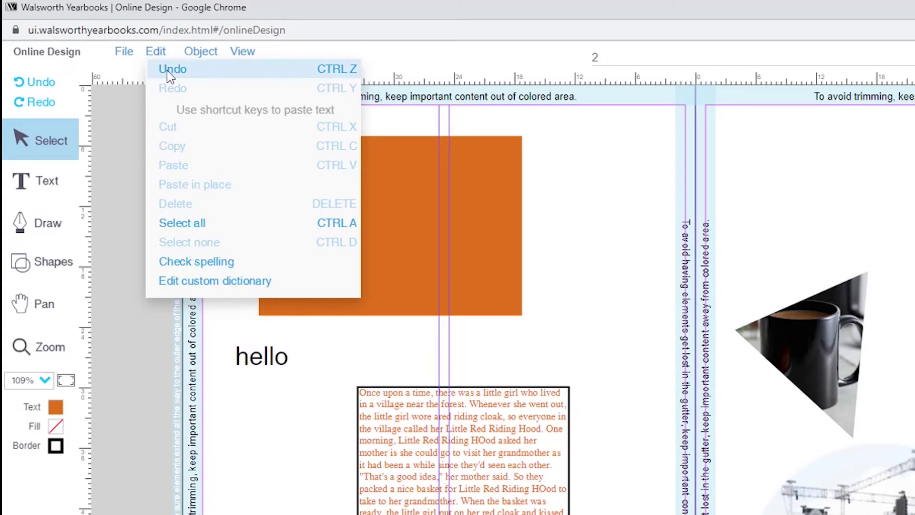
- Undo and redo the story box border, then run Check spelling, which flags 'ared'
{"action": "left_click", "coordinate": [167, 71]}
{"action": "left_click", "coordinate": [157, 56]}
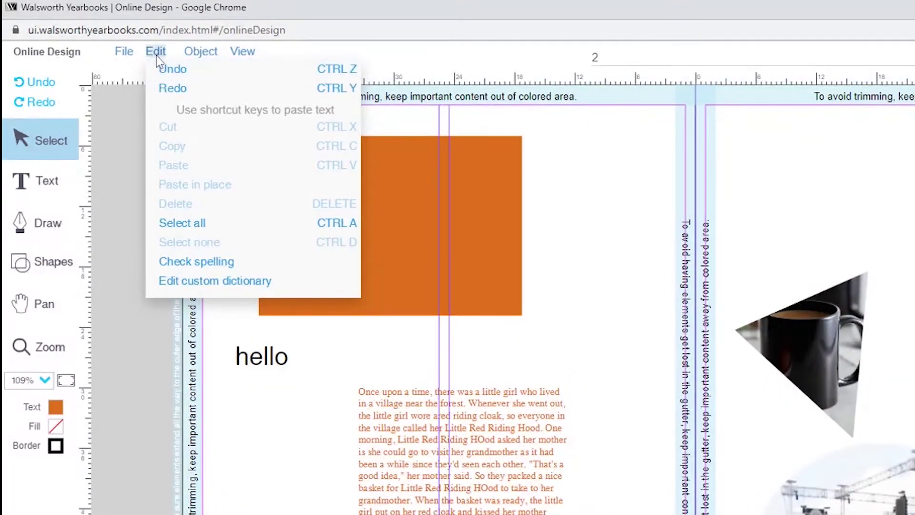
{"action": "left_click", "coordinate": [159, 89]}
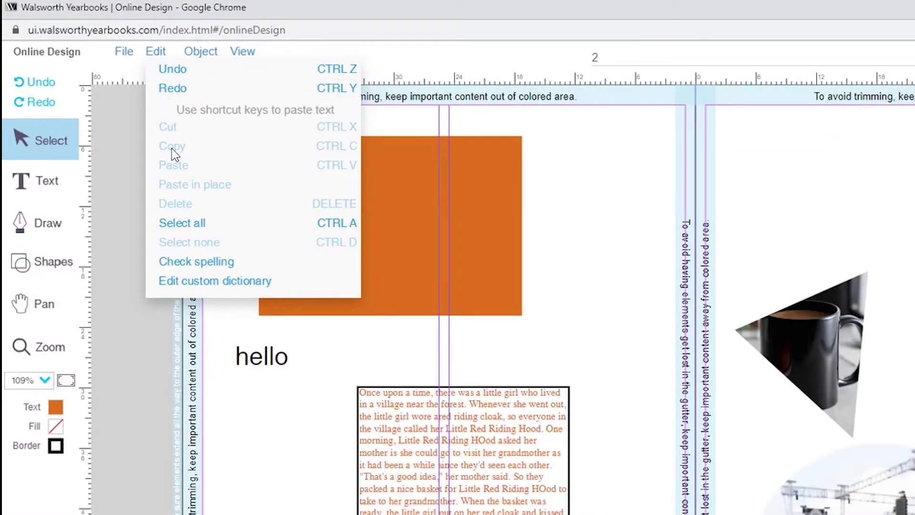
{"action": "left_click", "coordinate": [215, 267]}
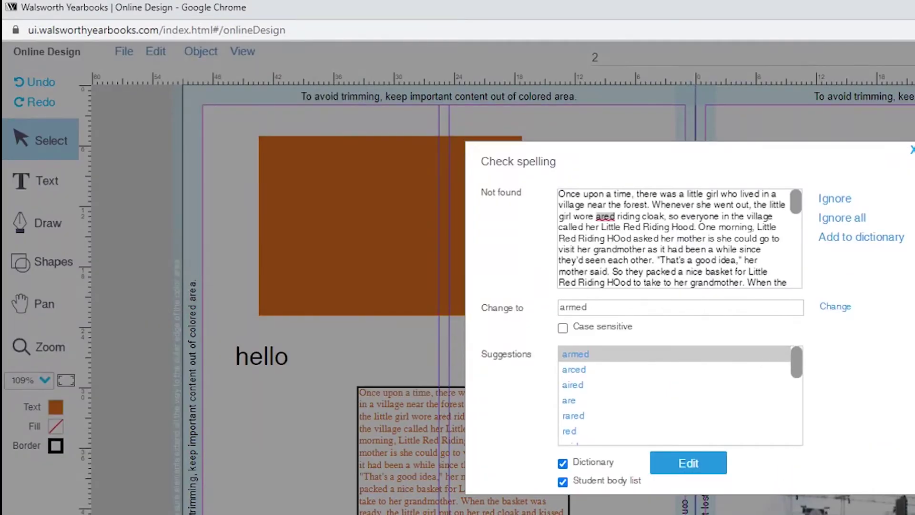
- Close the spell checker, convert 'hello' to a shape via Object menu, and enlarge it over the story
{"action": "left_click", "coordinate": [912, 152]}
{"action": "left_click", "coordinate": [201, 51]}
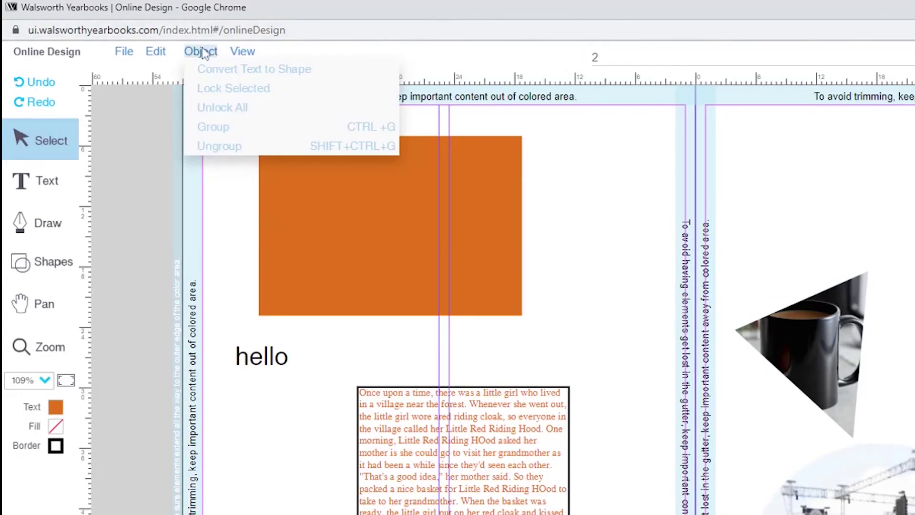
{"action": "left_click", "coordinate": [275, 368]}
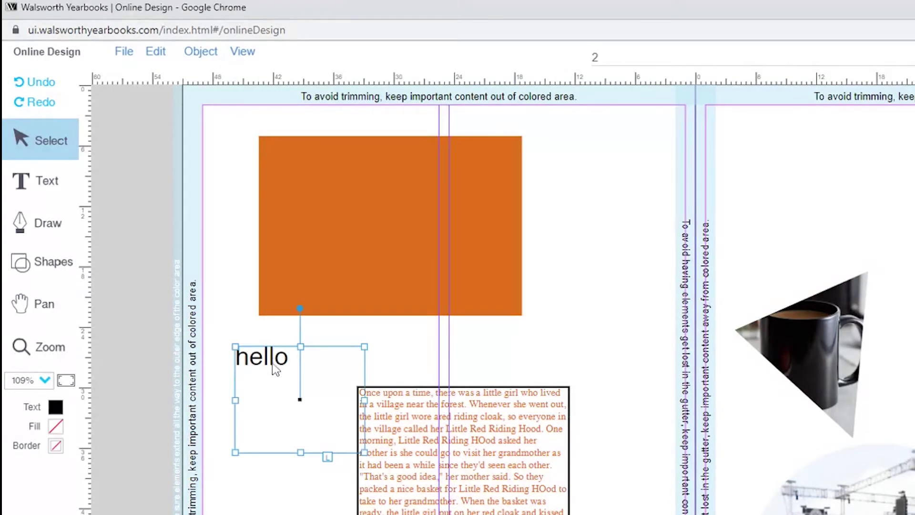
{"action": "left_click", "coordinate": [210, 52]}
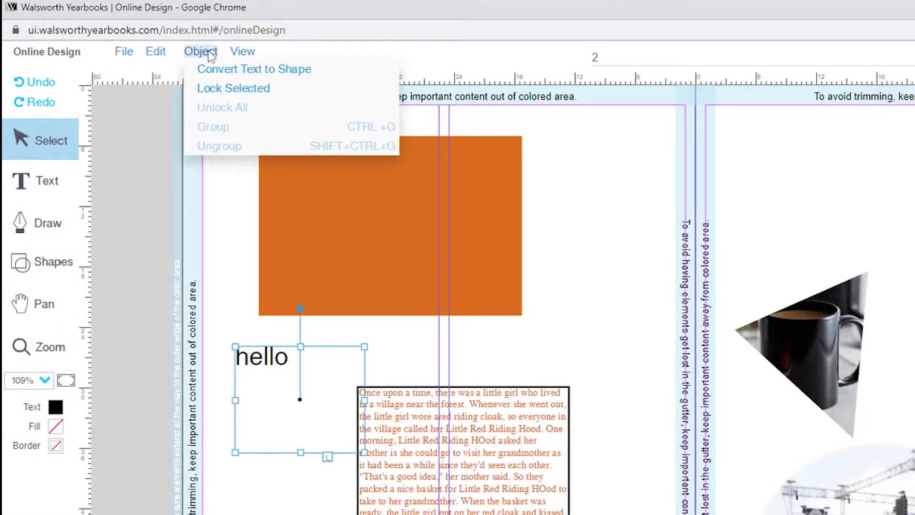
{"action": "left_click", "coordinate": [209, 72]}
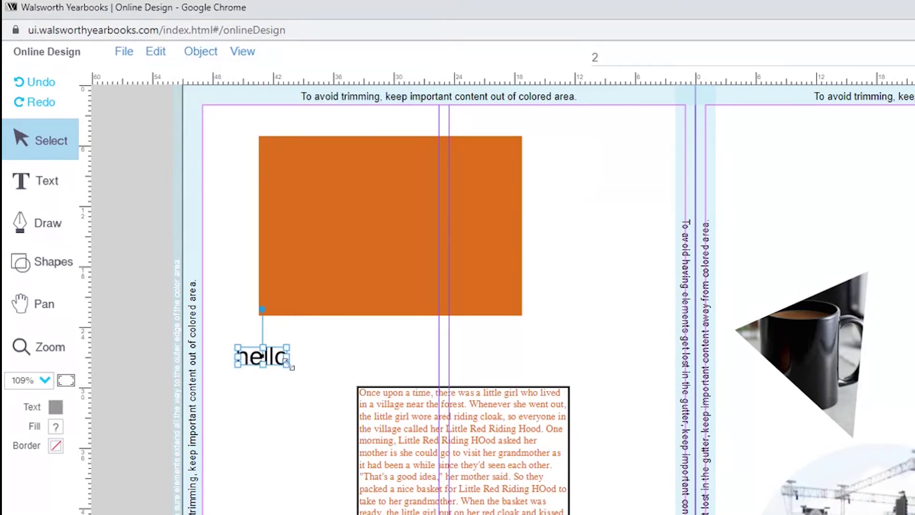
{"action": "left_click_drag", "start_coordinate": [289, 363], "coordinate": [531, 478]}
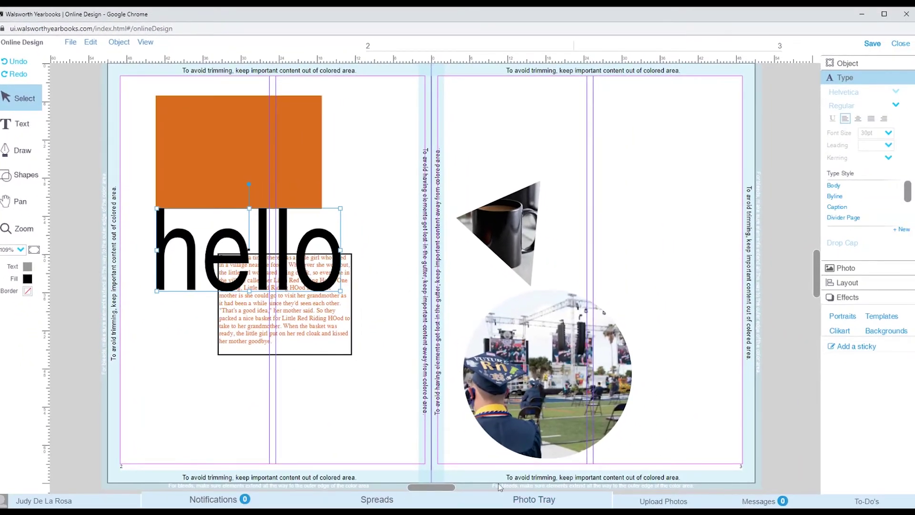
- Fill the hello shape with the stadium photo and stretch it across both pages
{"action": "left_click", "coordinate": [529, 499]}
{"action": "left_click_drag", "start_coordinate": [52, 465], "coordinate": [261, 270]}
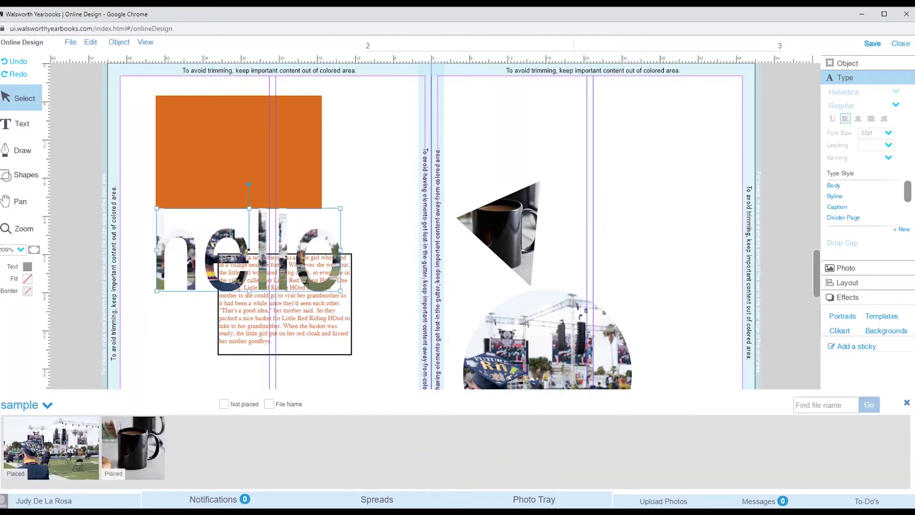
{"action": "left_click", "coordinate": [907, 404]}
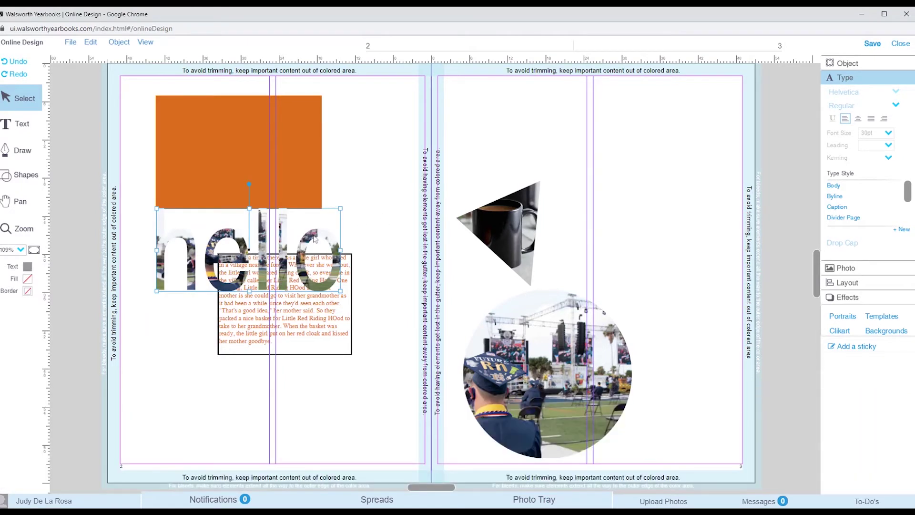
{"action": "left_click_drag", "start_coordinate": [313, 257], "coordinate": [298, 273]}
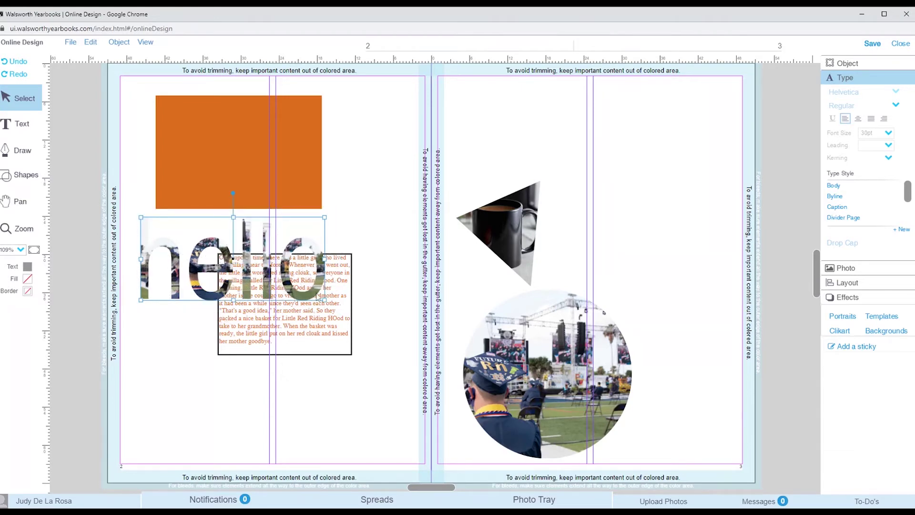
{"action": "left_click_drag", "start_coordinate": [324, 217], "coordinate": [538, 177]}
{"action": "left_click_drag", "start_coordinate": [442, 224], "coordinate": [548, 246]}
{"action": "left_click", "coordinate": [510, 207]}
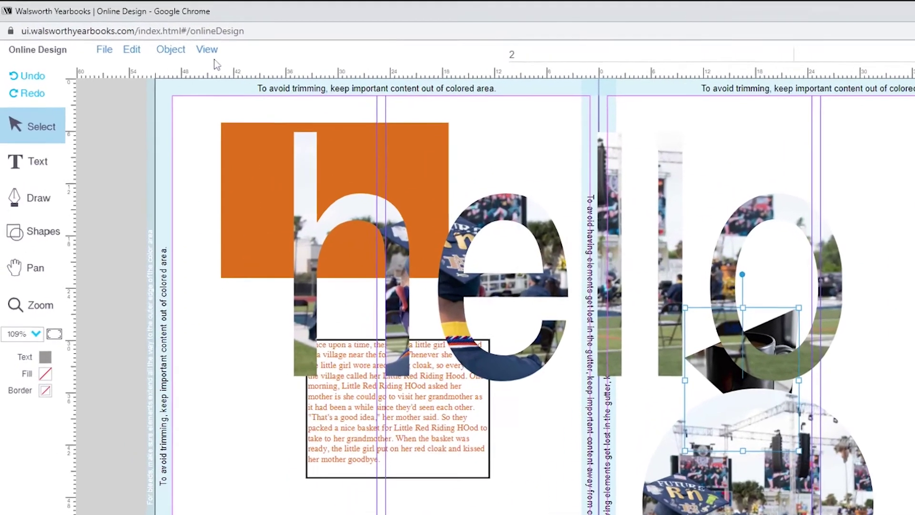
{"action": "left_click", "coordinate": [165, 44]}
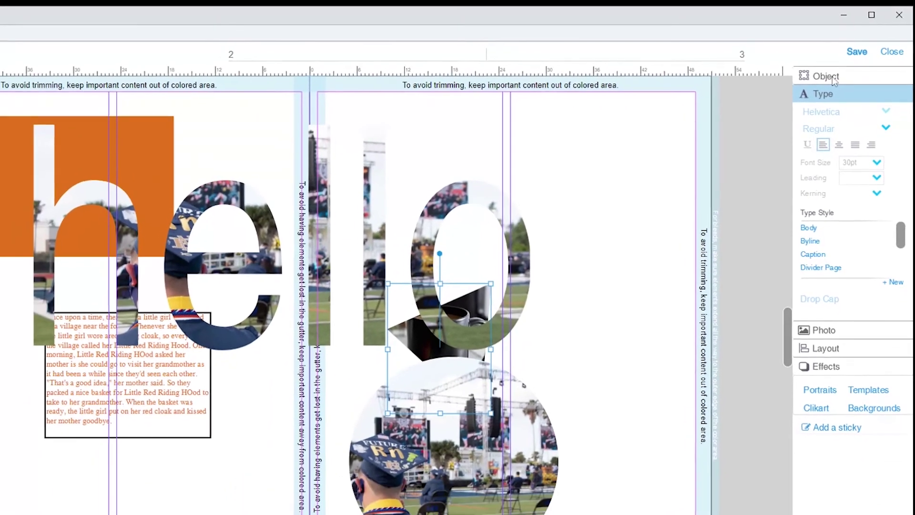
- Shift the circle photo up and right on page 3 and set its rotation to 135°
{"action": "left_click", "coordinate": [816, 91]}
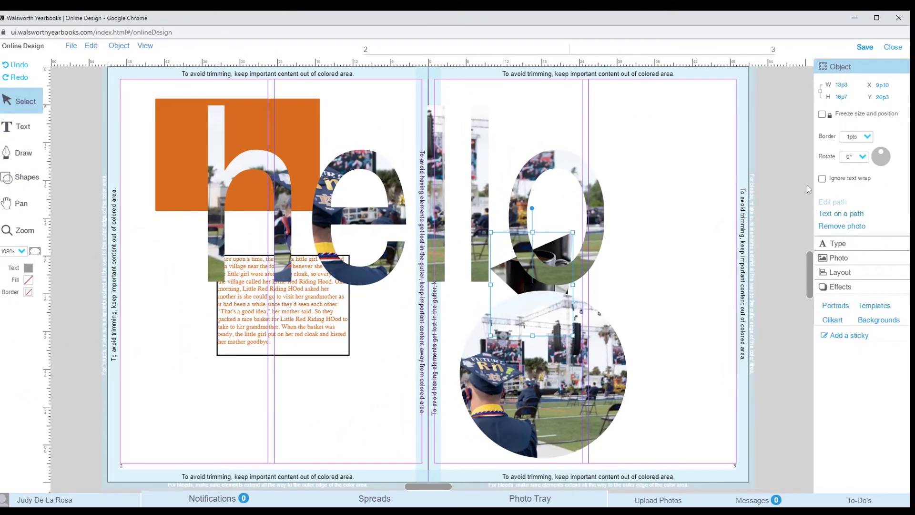
{"action": "left_click_drag", "start_coordinate": [598, 360], "coordinate": [660, 335]}
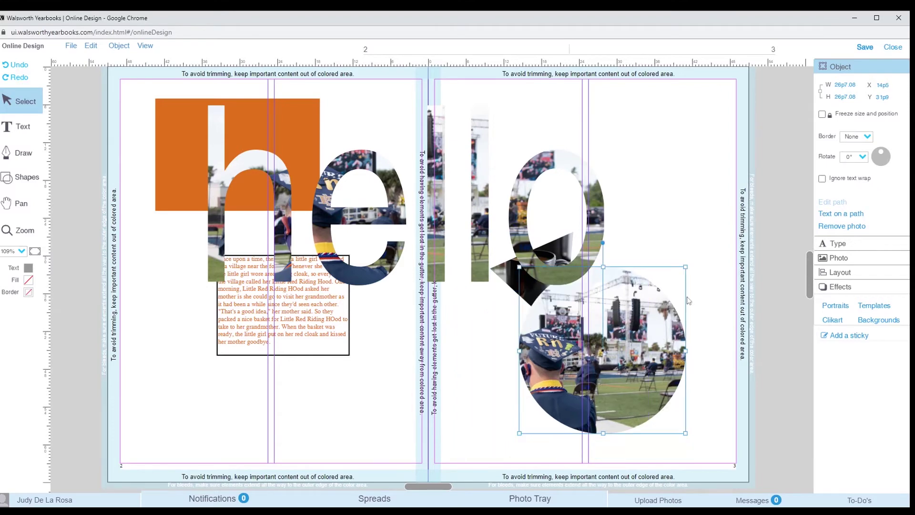
{"action": "left_click", "coordinate": [859, 161]}
{"action": "left_click", "coordinate": [858, 222]}
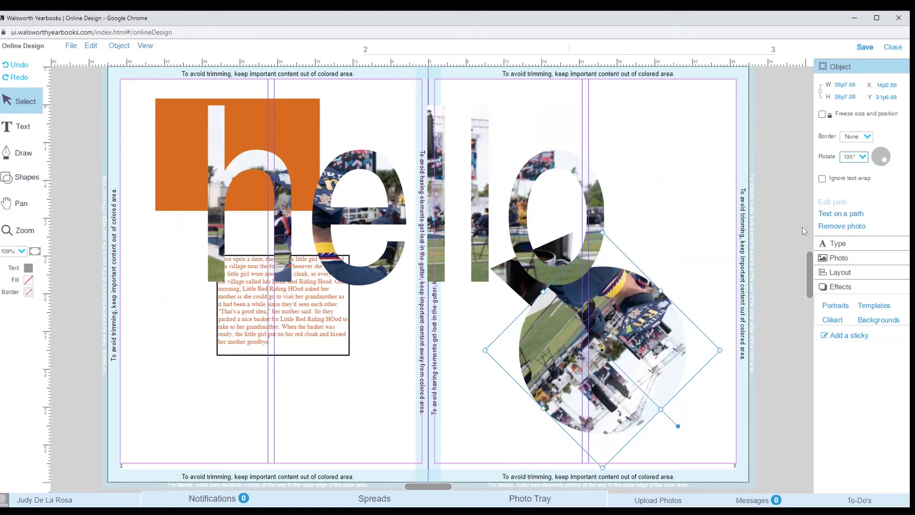
{"action": "left_click", "coordinate": [841, 244]}
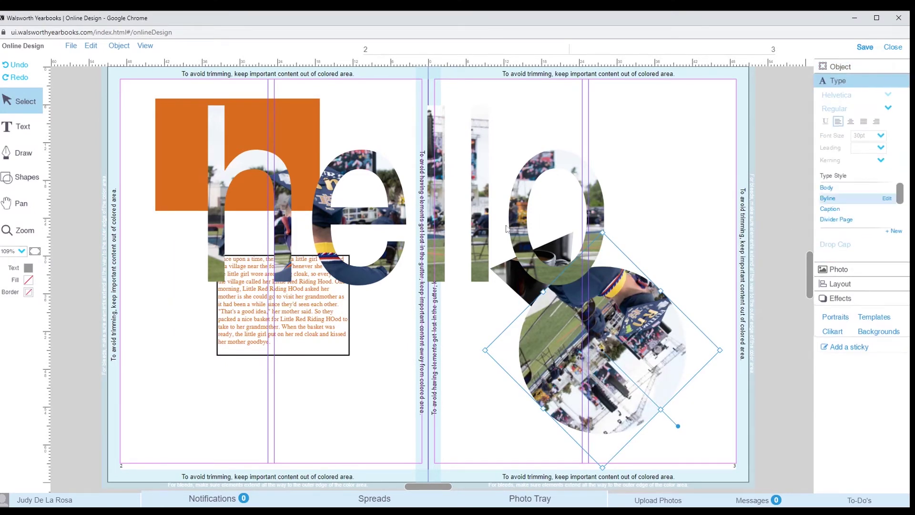
- Select all the story text and set it in Helvetica with 18 leading
{"action": "left_click", "coordinate": [328, 306]}
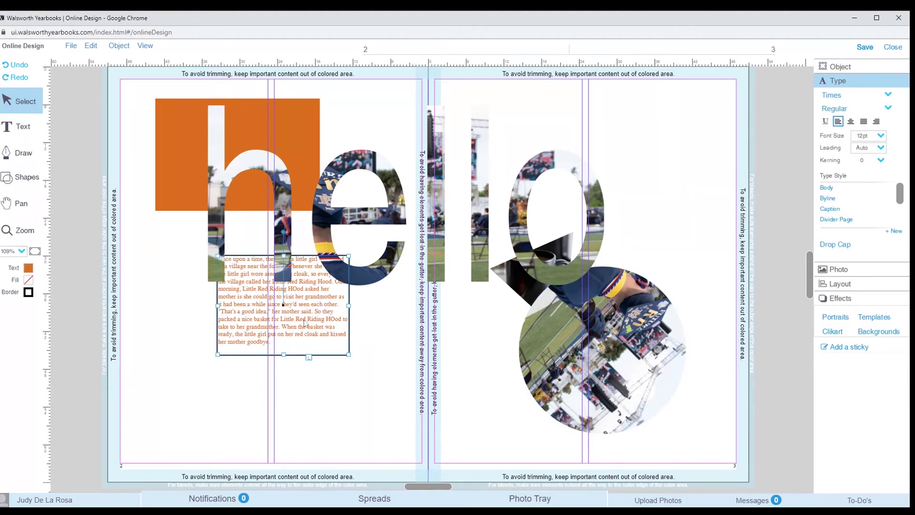
{"action": "left_click", "coordinate": [13, 130]}
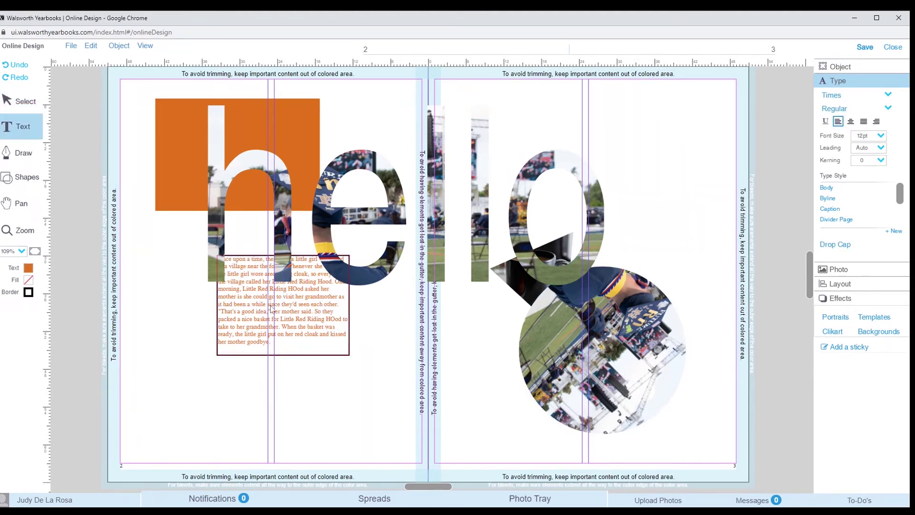
{"action": "left_click_drag", "start_coordinate": [287, 355], "coordinate": [215, 249]}
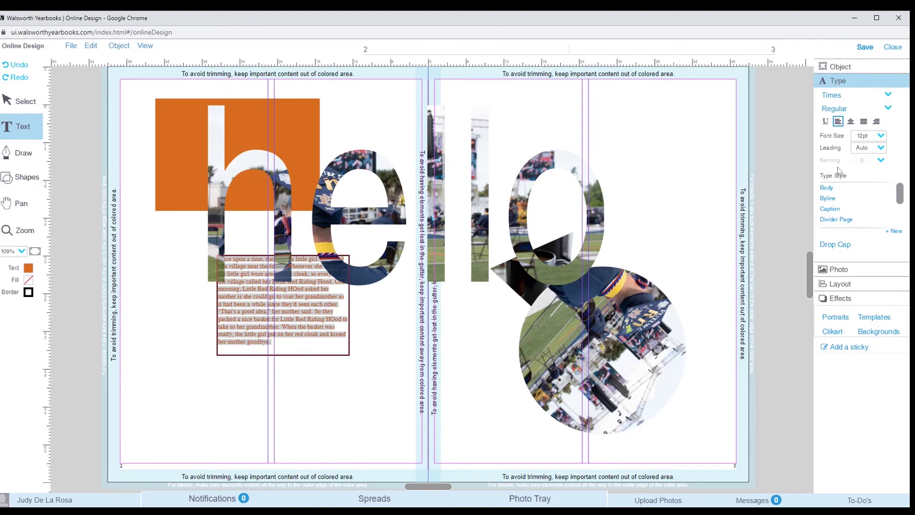
{"action": "left_click", "coordinate": [889, 95]}
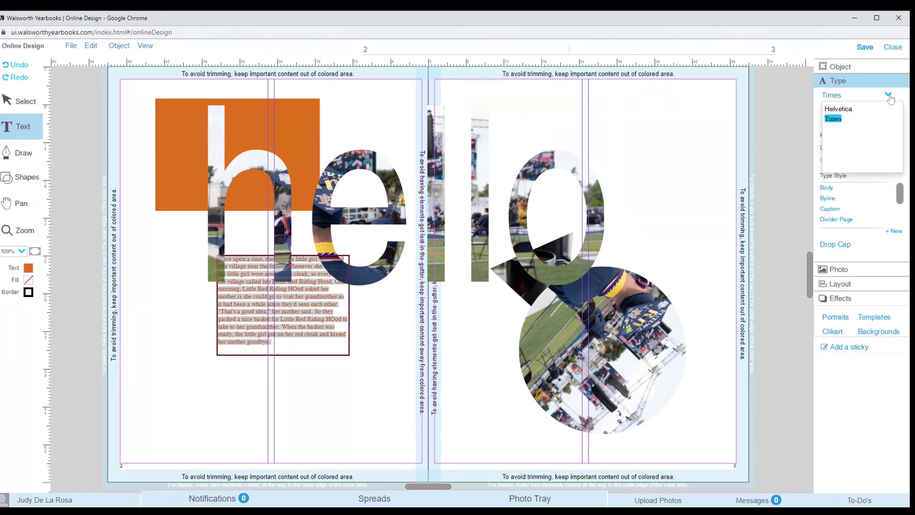
{"action": "left_click", "coordinate": [848, 111]}
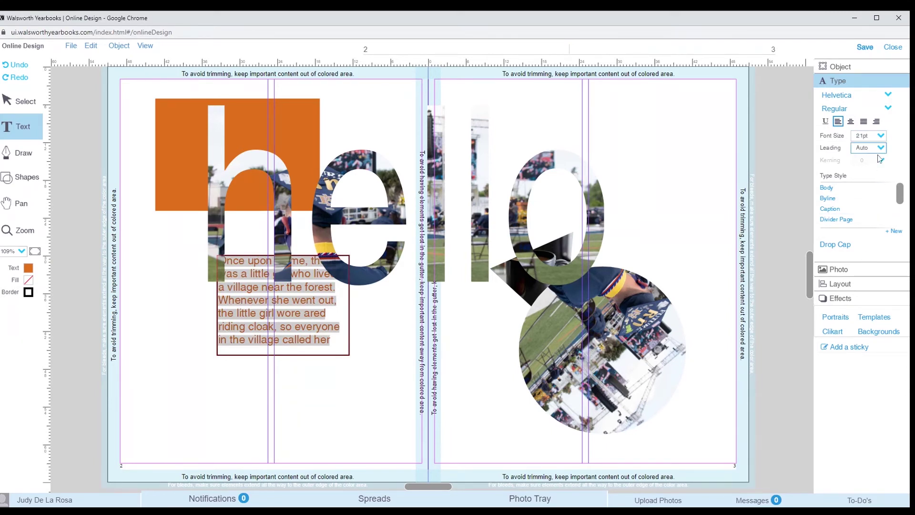
{"action": "left_click", "coordinate": [864, 282]}
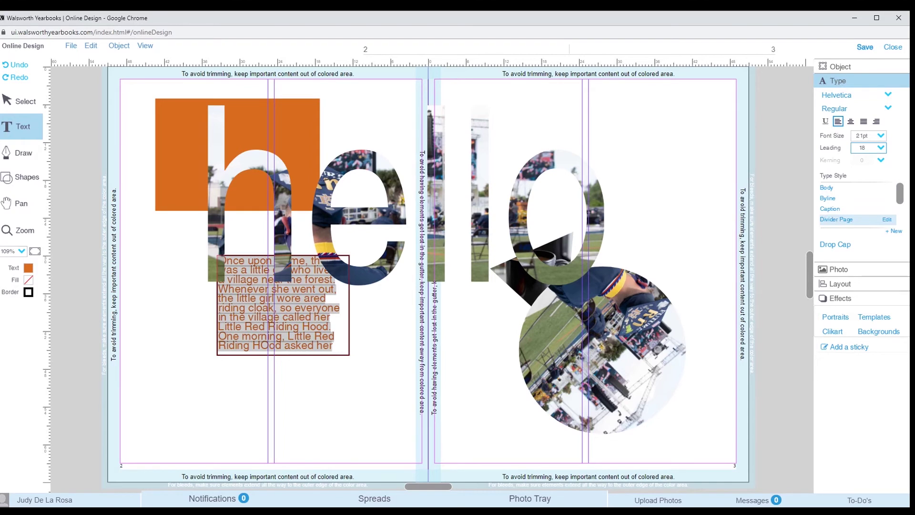
- Show the Layout options and, with the Select tool, select the orange rectangle then the story box
{"action": "left_click", "coordinate": [839, 270]}
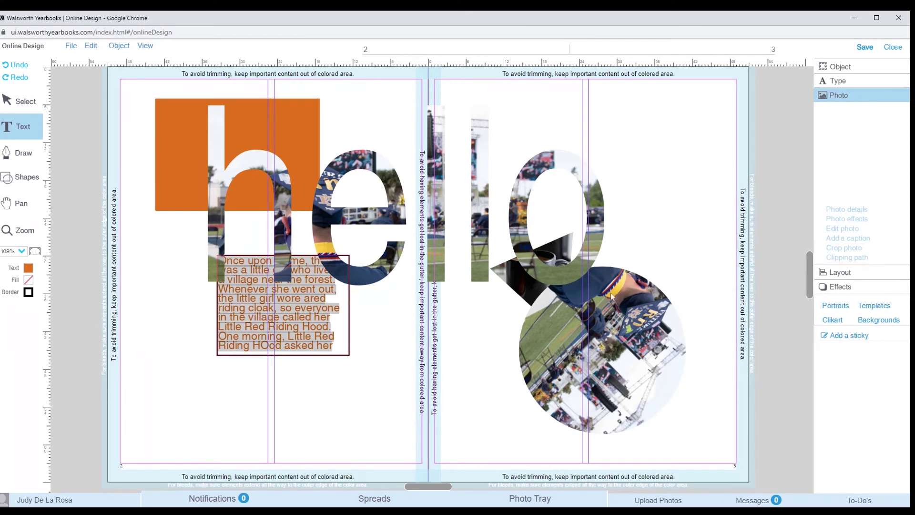
{"action": "left_click", "coordinate": [594, 256]}
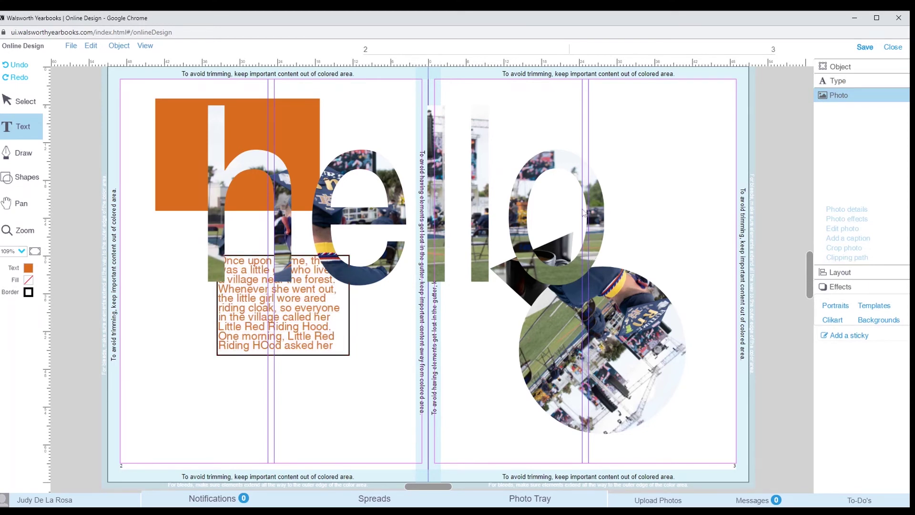
{"action": "left_click", "coordinate": [843, 277]}
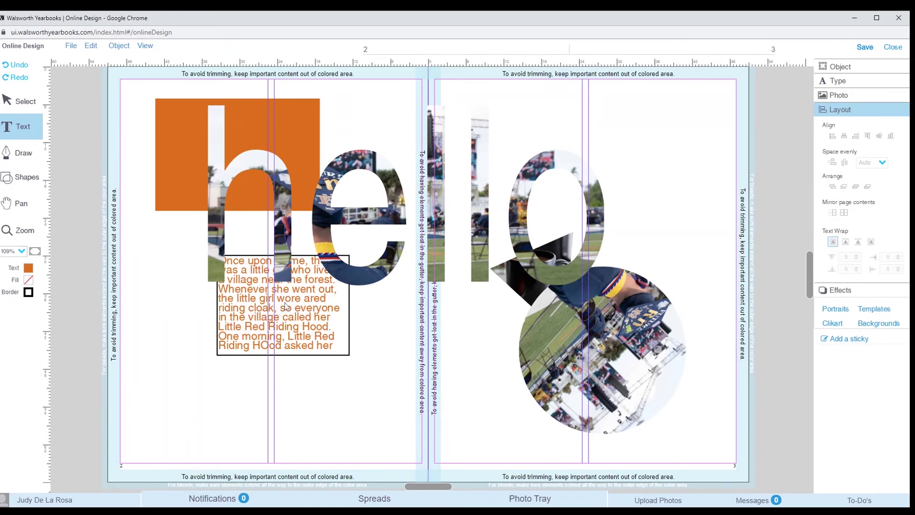
{"action": "left_click", "coordinate": [260, 307]}
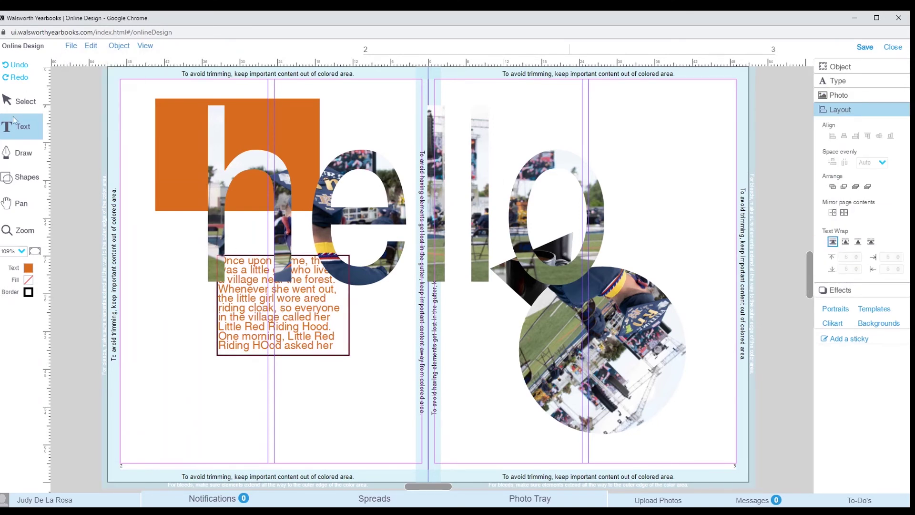
{"action": "left_click", "coordinate": [19, 101]}
{"action": "left_click", "coordinate": [172, 123]}
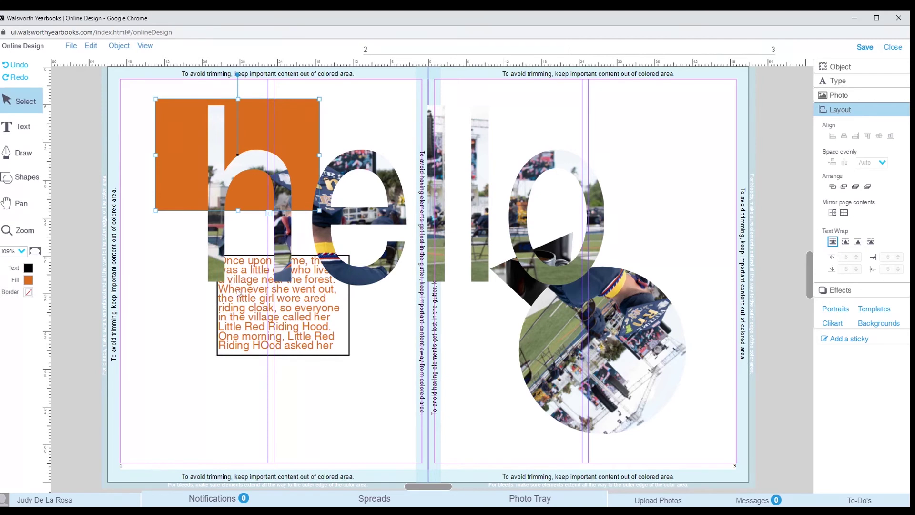
{"action": "left_click", "coordinate": [242, 307]}
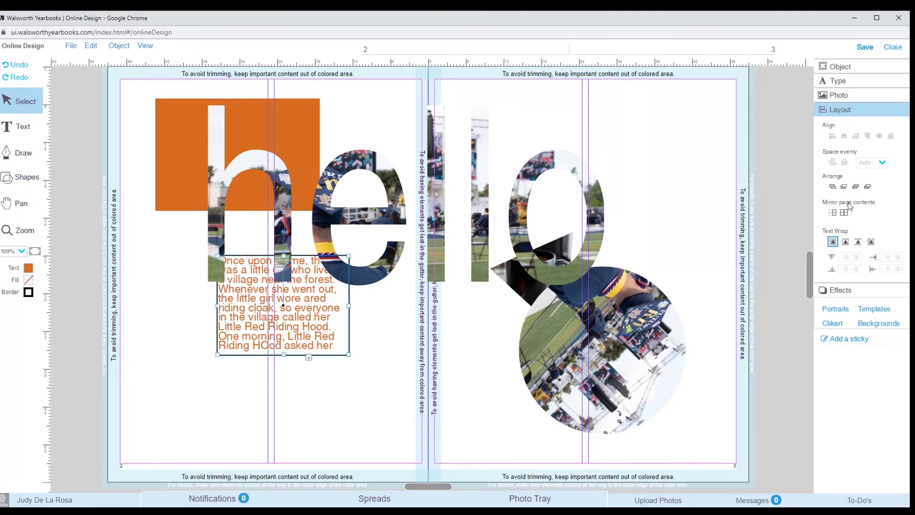
- Drag the rotated circle photo's Transparent slider in Effects to 56%
{"action": "left_click", "coordinate": [844, 291]}
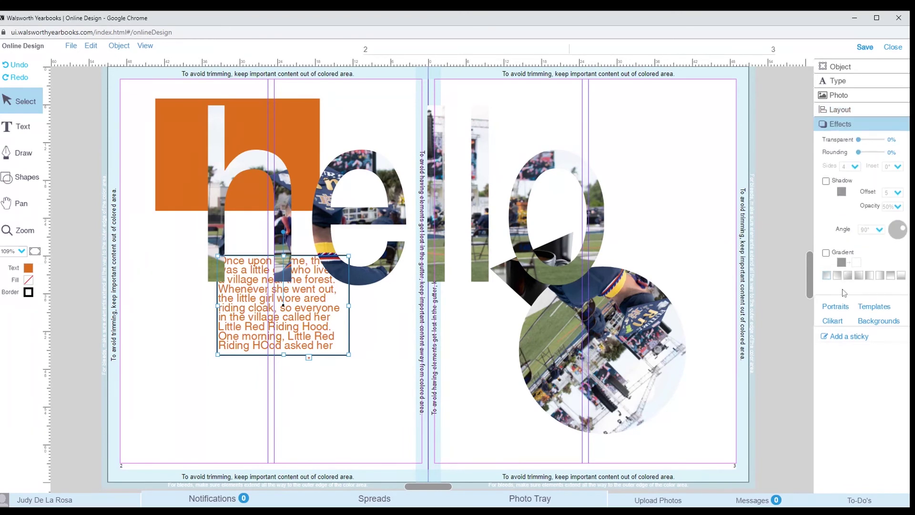
{"action": "left_click", "coordinate": [630, 317]}
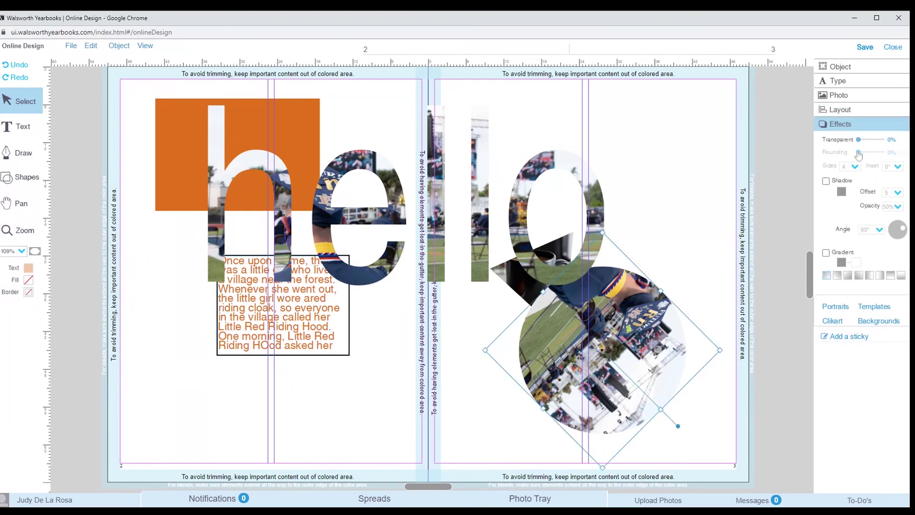
{"action": "left_click_drag", "start_coordinate": [859, 140], "coordinate": [872, 140]}
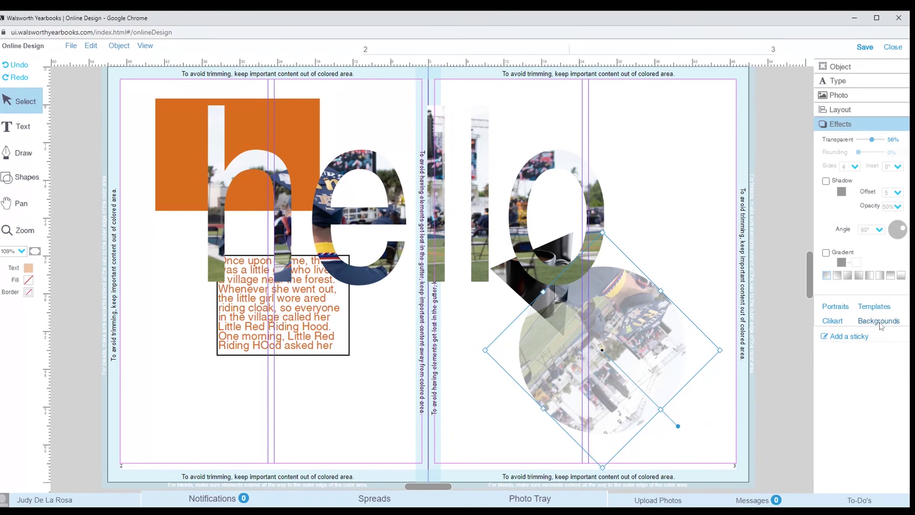
{"action": "left_click", "coordinate": [839, 307]}
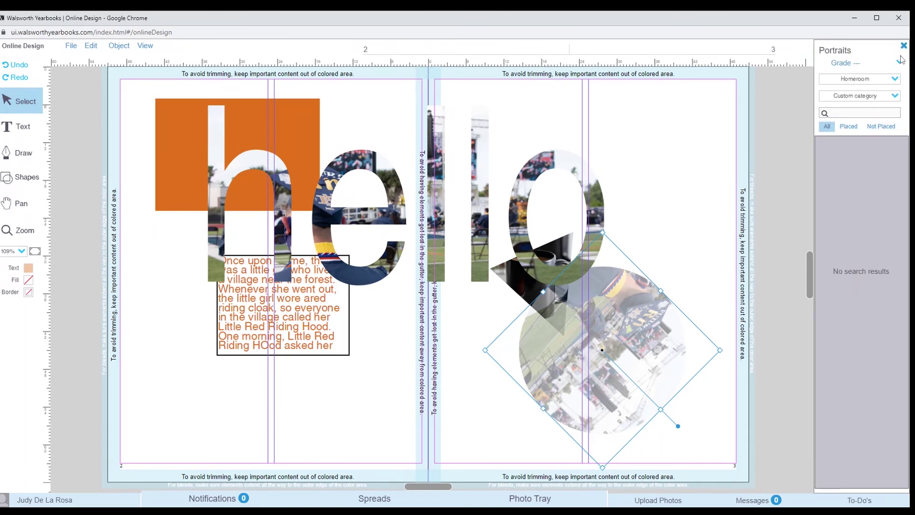
- Close Portraits, then open and close the ClikArt and Backgrounds libraries
{"action": "left_click", "coordinate": [903, 47]}
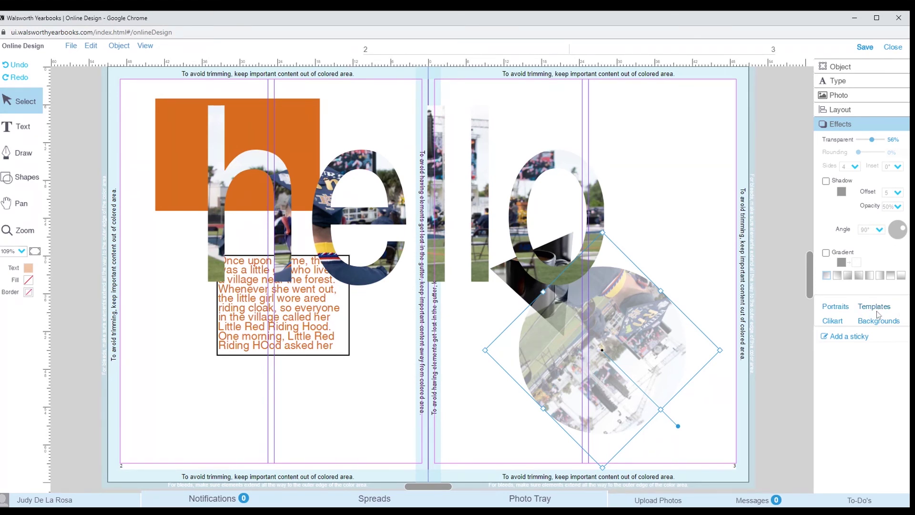
{"action": "left_click", "coordinate": [834, 322]}
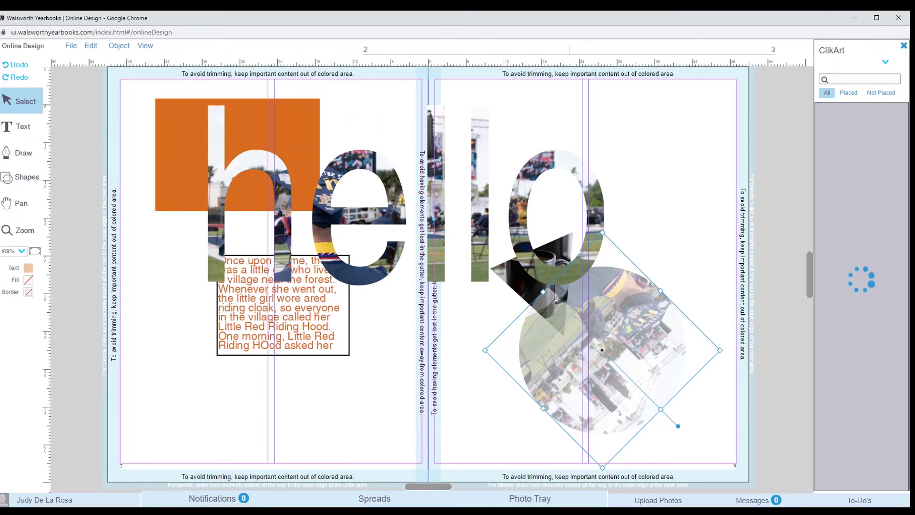
{"action": "left_click", "coordinate": [903, 46]}
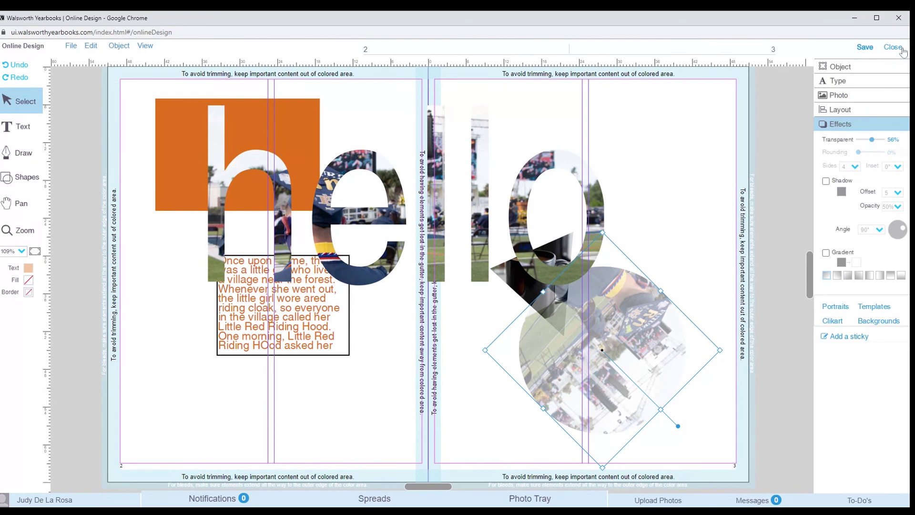
{"action": "left_click", "coordinate": [866, 322]}
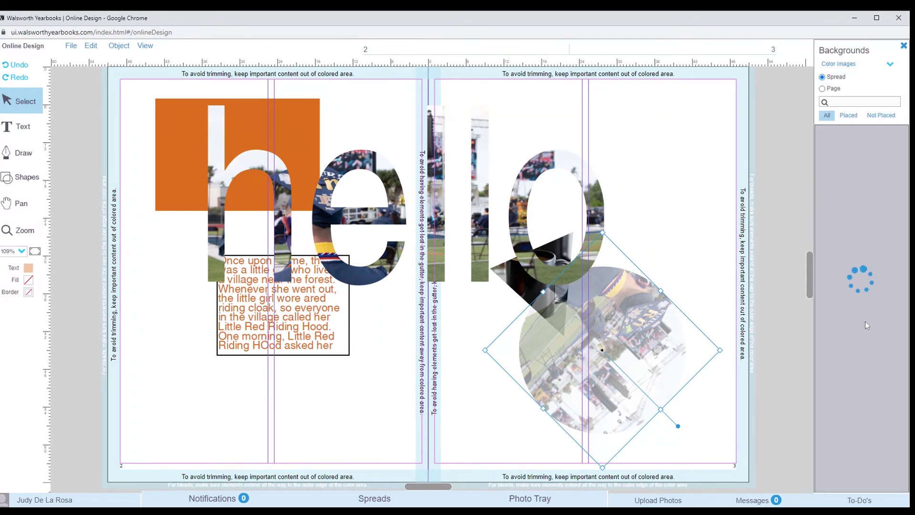
{"action": "left_click", "coordinate": [903, 46]}
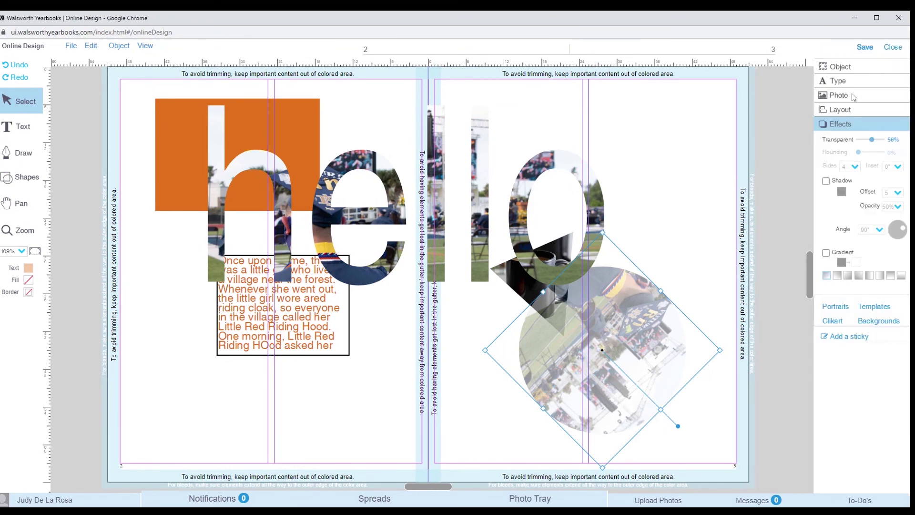